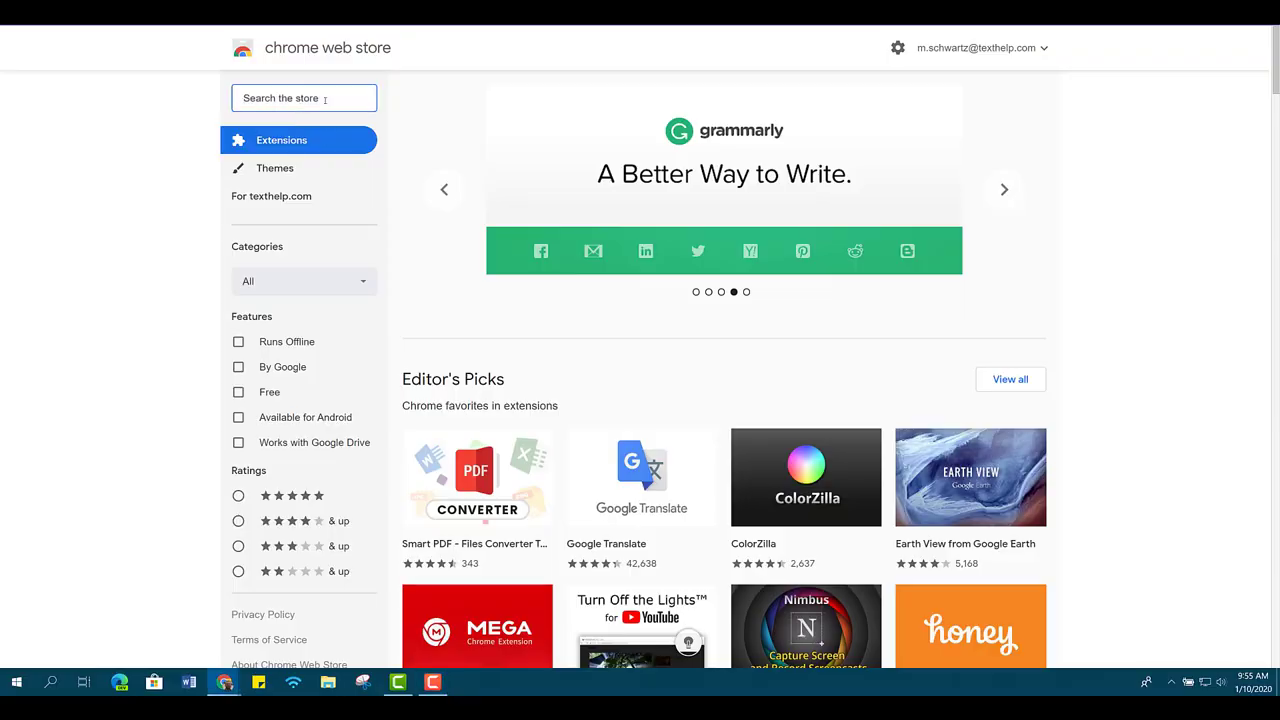
Search the Chrome Web Store for WriQ and install the extension in Chrome
text(WriQ)
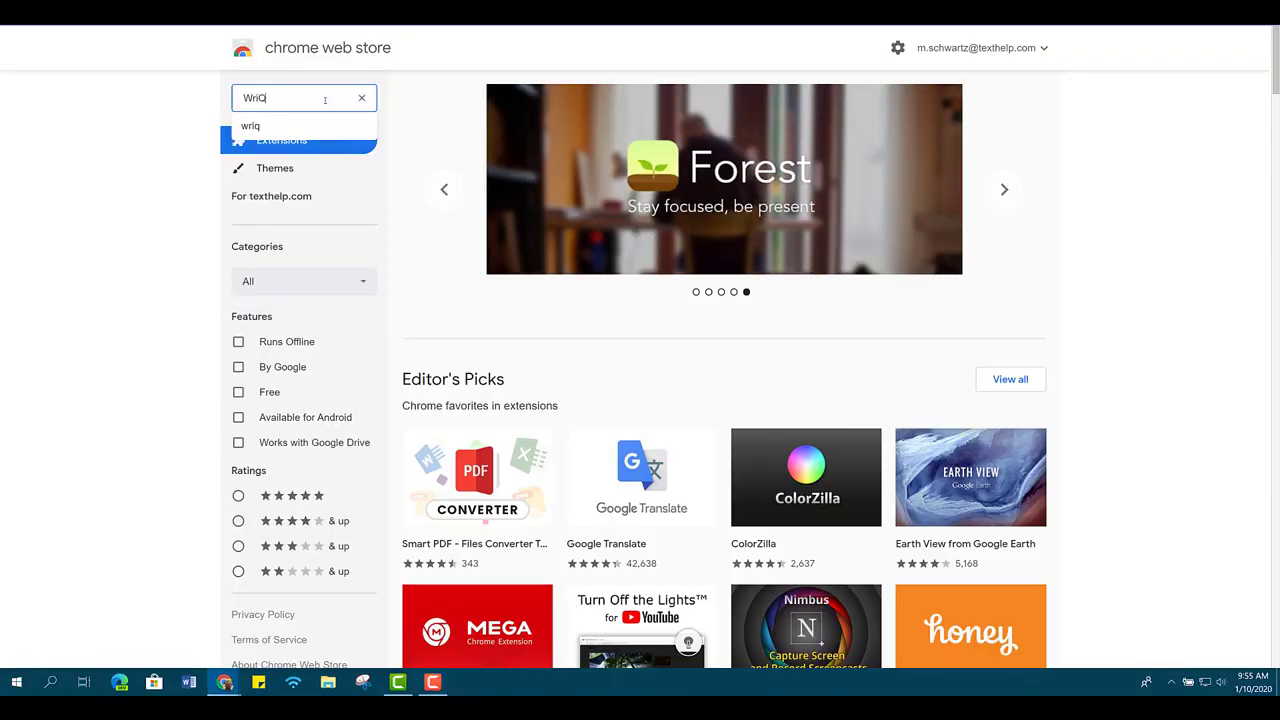
key(Return)
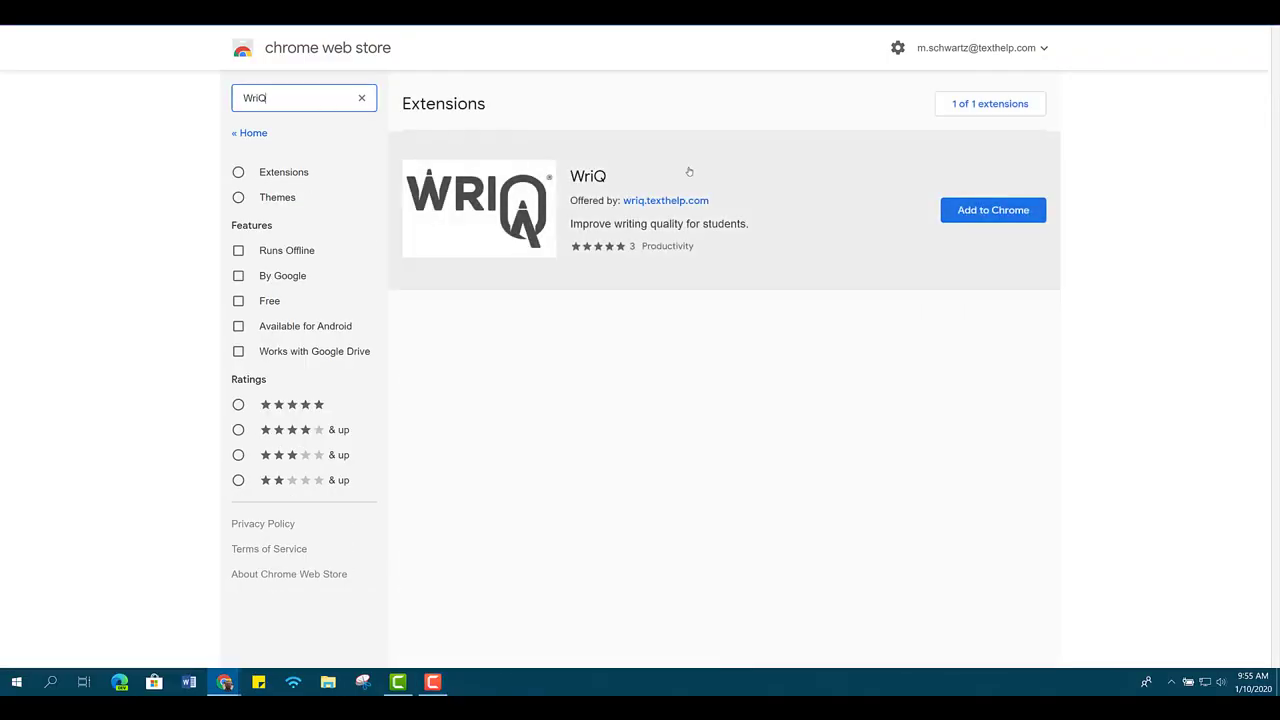
click(983, 220)
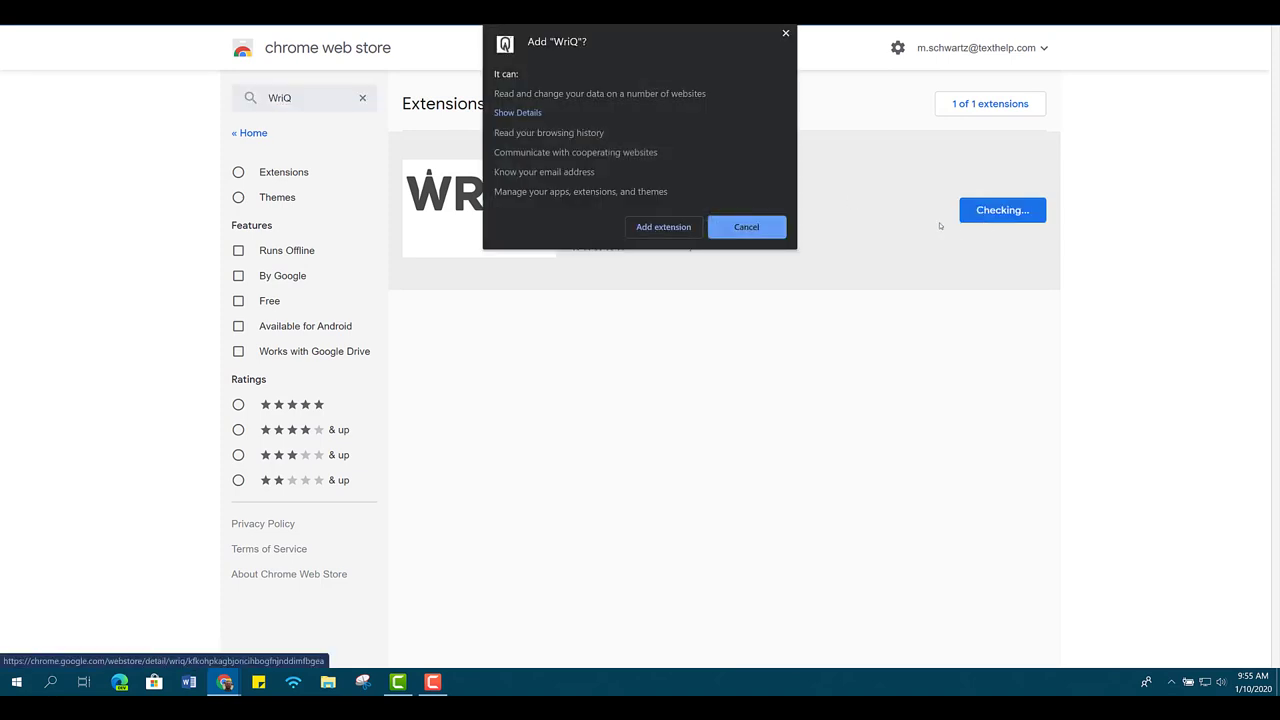
click(666, 229)
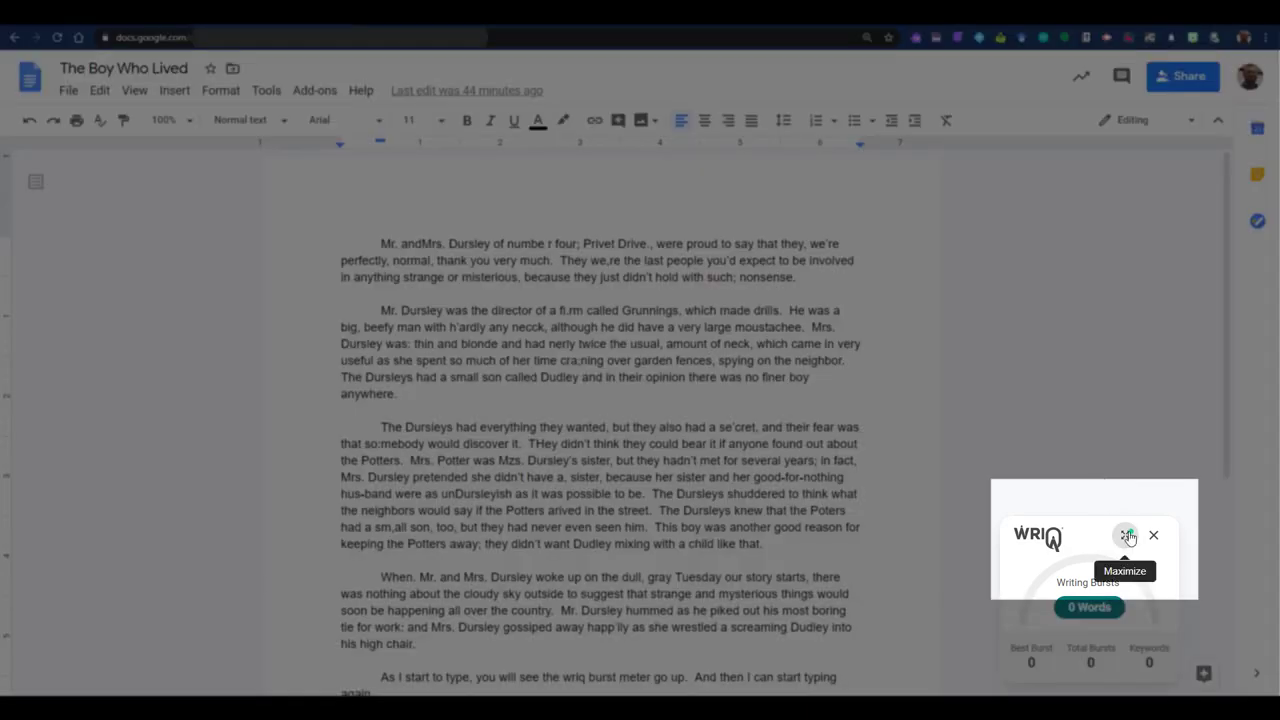
Expand the WriQ statistics panel and switch WriQ to the teacher role
click(1127, 536)
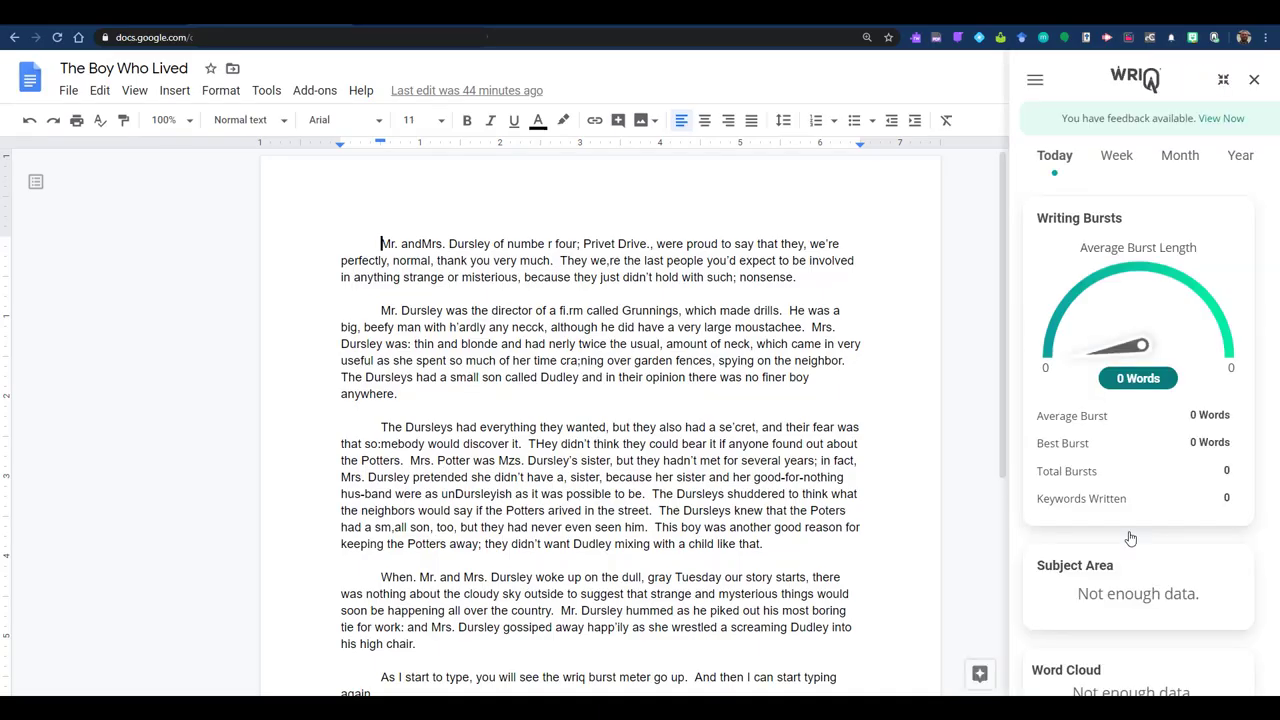
click(1025, 80)
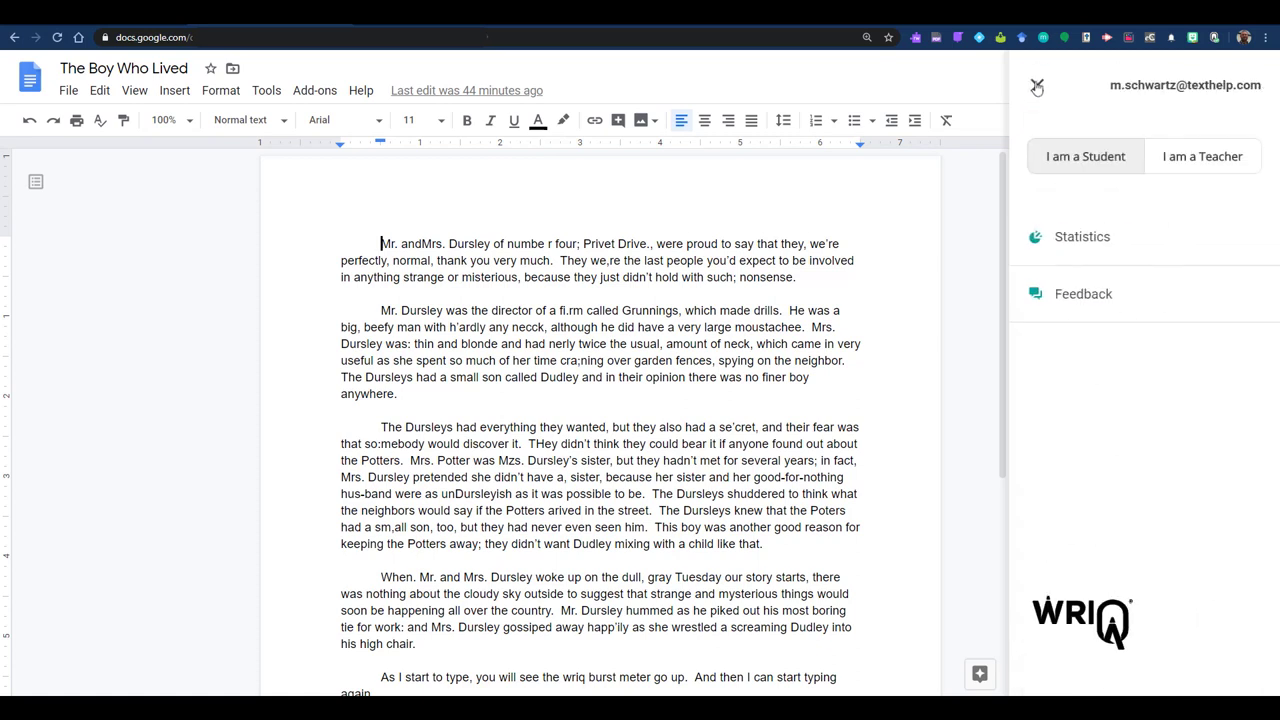
click(1166, 157)
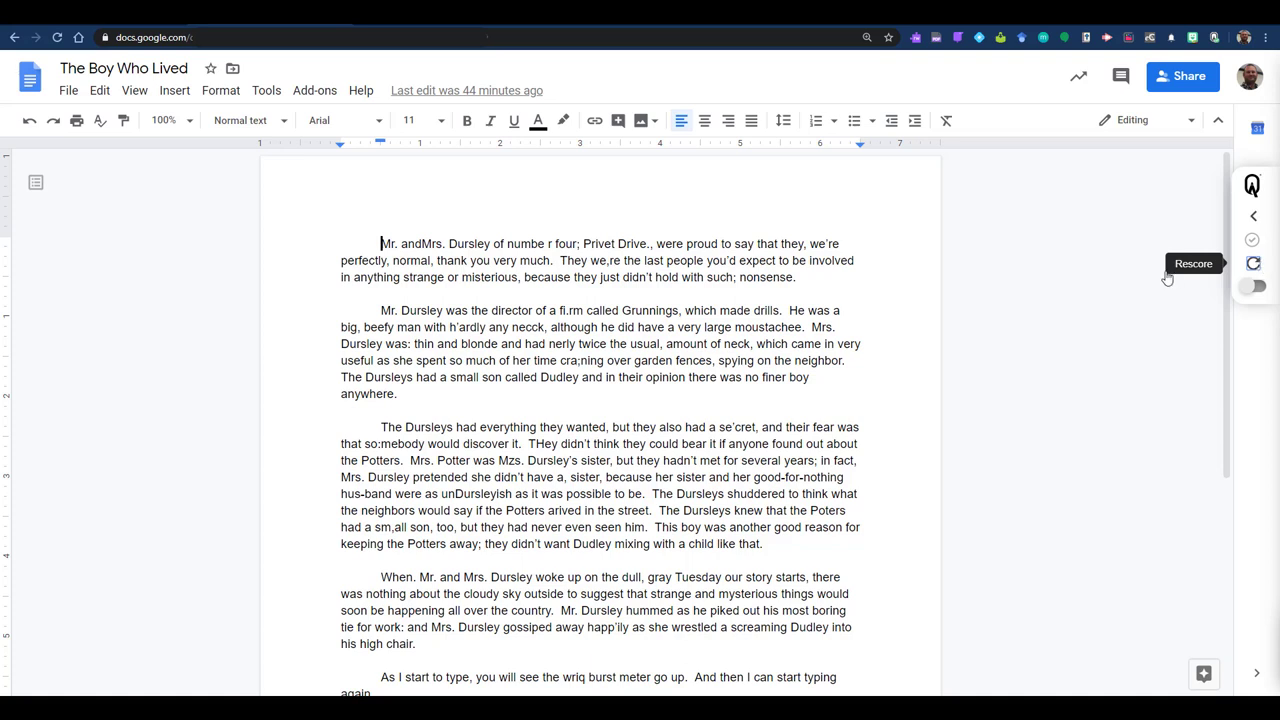
Open the WriQ scoring panel and mark 'four;' and 'Drive.,' as punctuation errors
click(1253, 216)
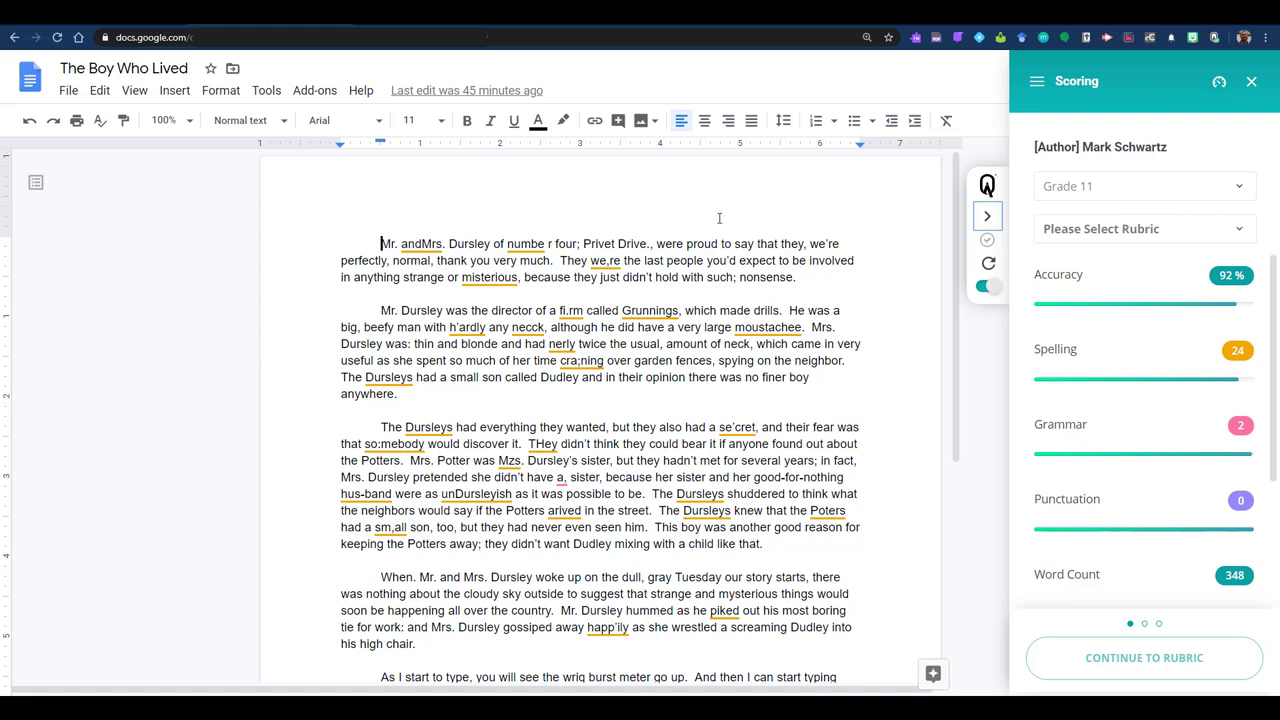
click(579, 243)
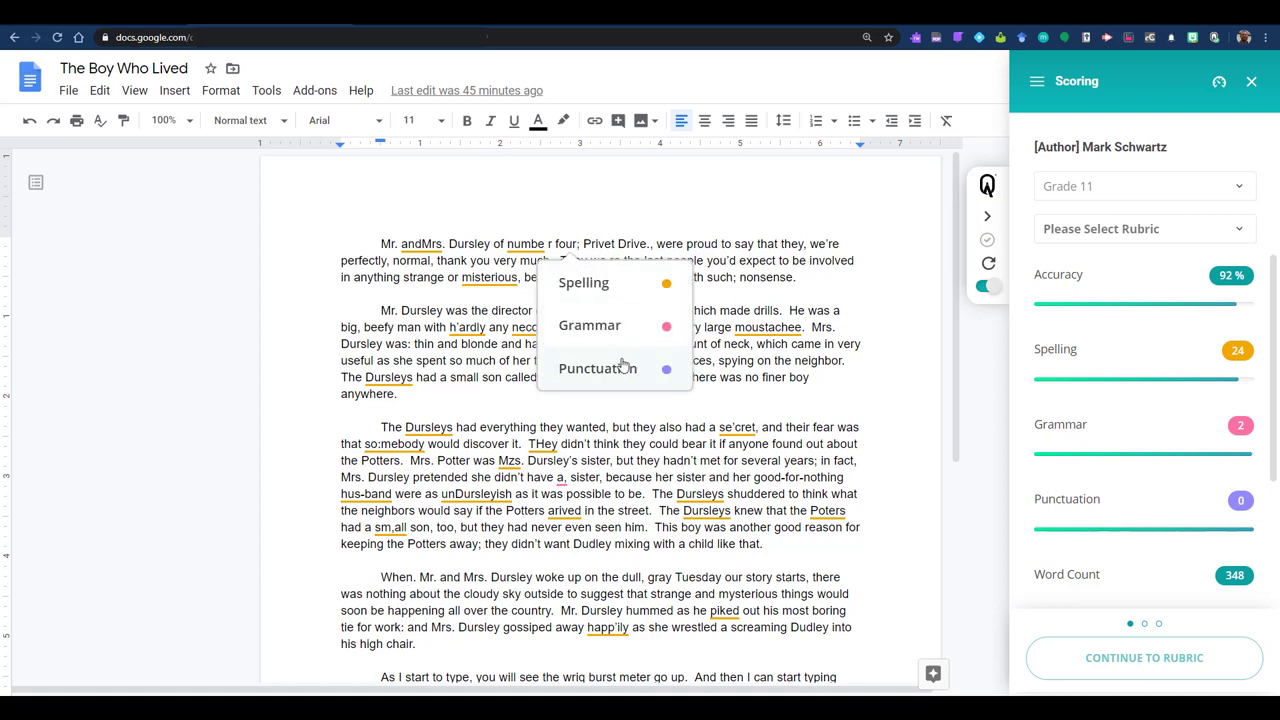
click(621, 366)
click(647, 244)
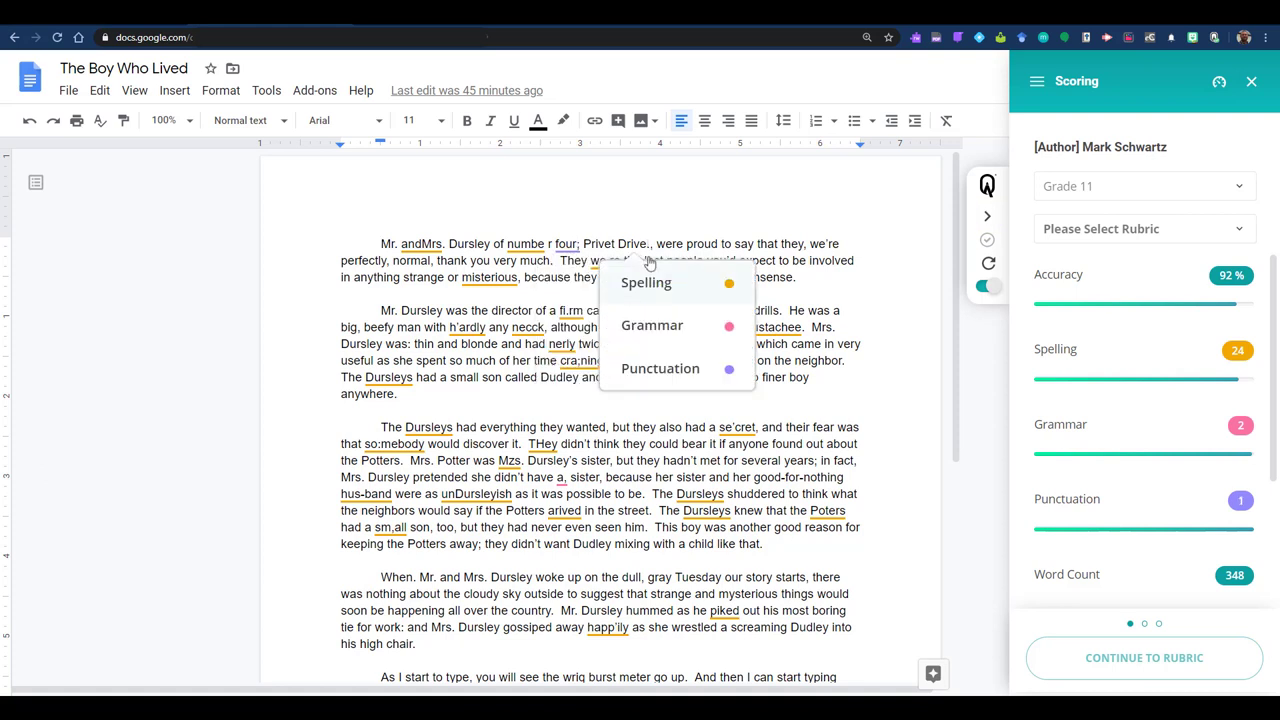
click(665, 368)
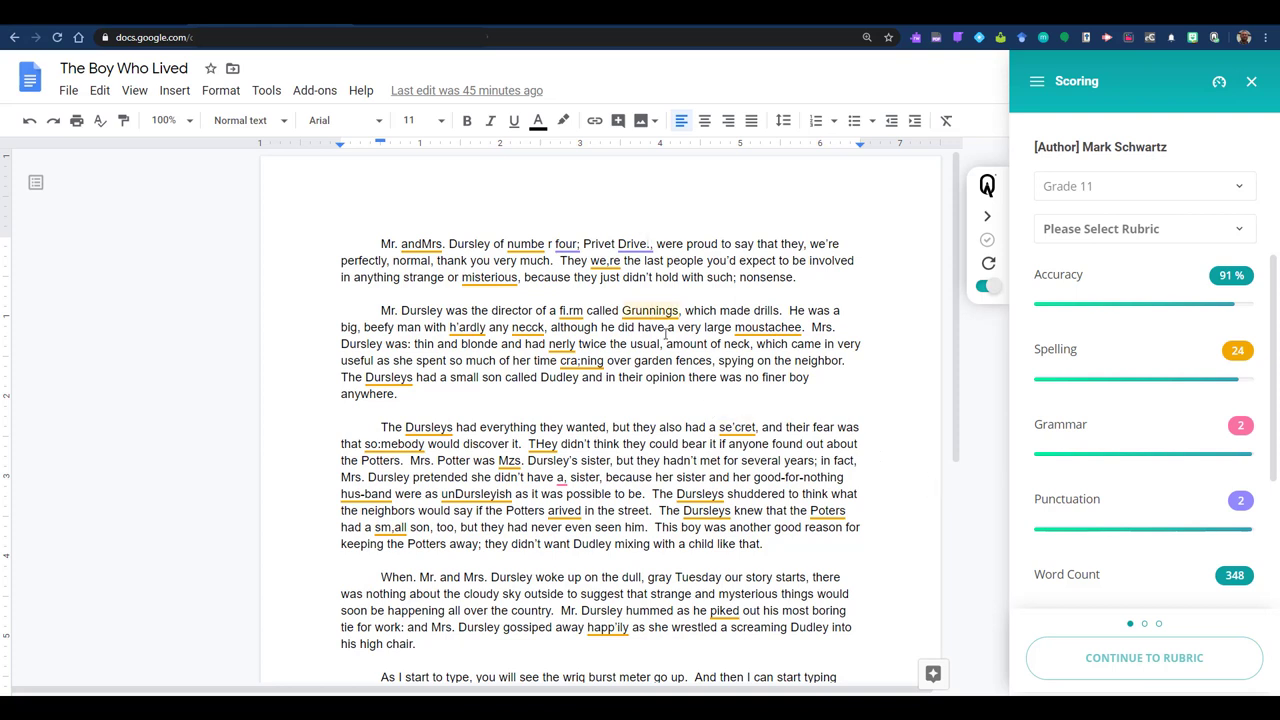
Ignore all spelling flags on 'Grunnings' and 'Dursleys', raising Accuracy to 93%
click(649, 311)
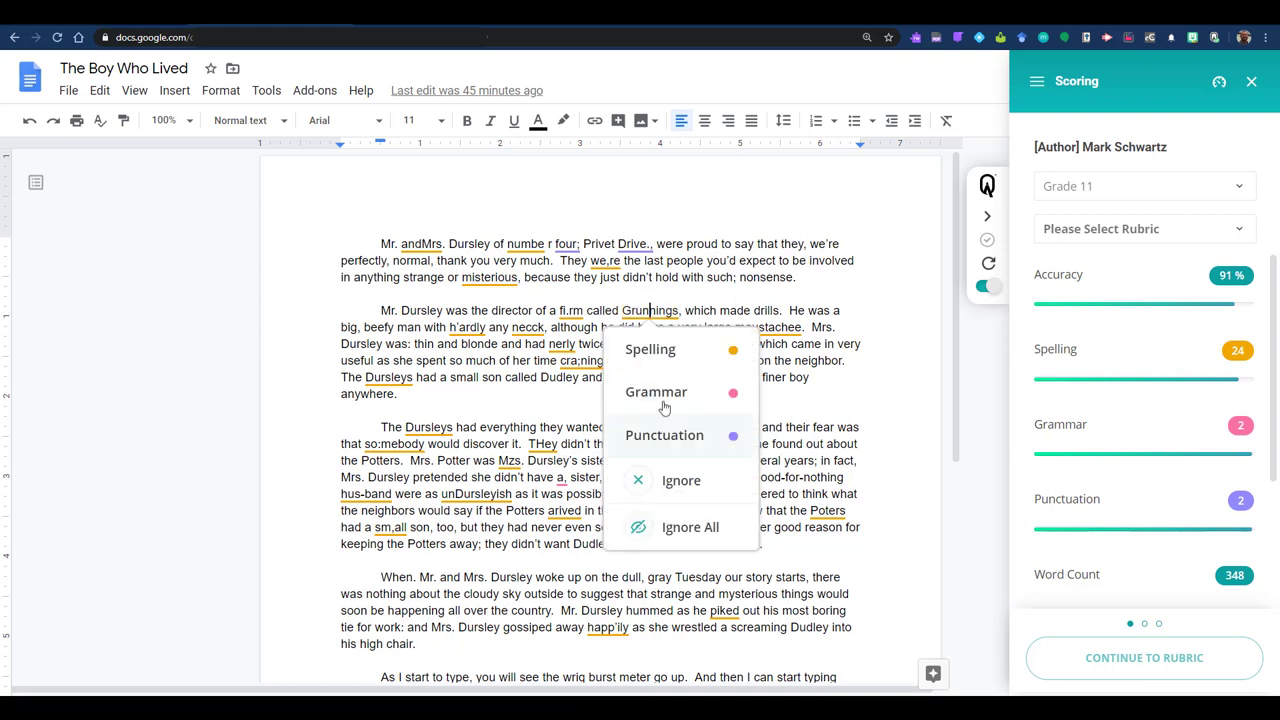
click(668, 522)
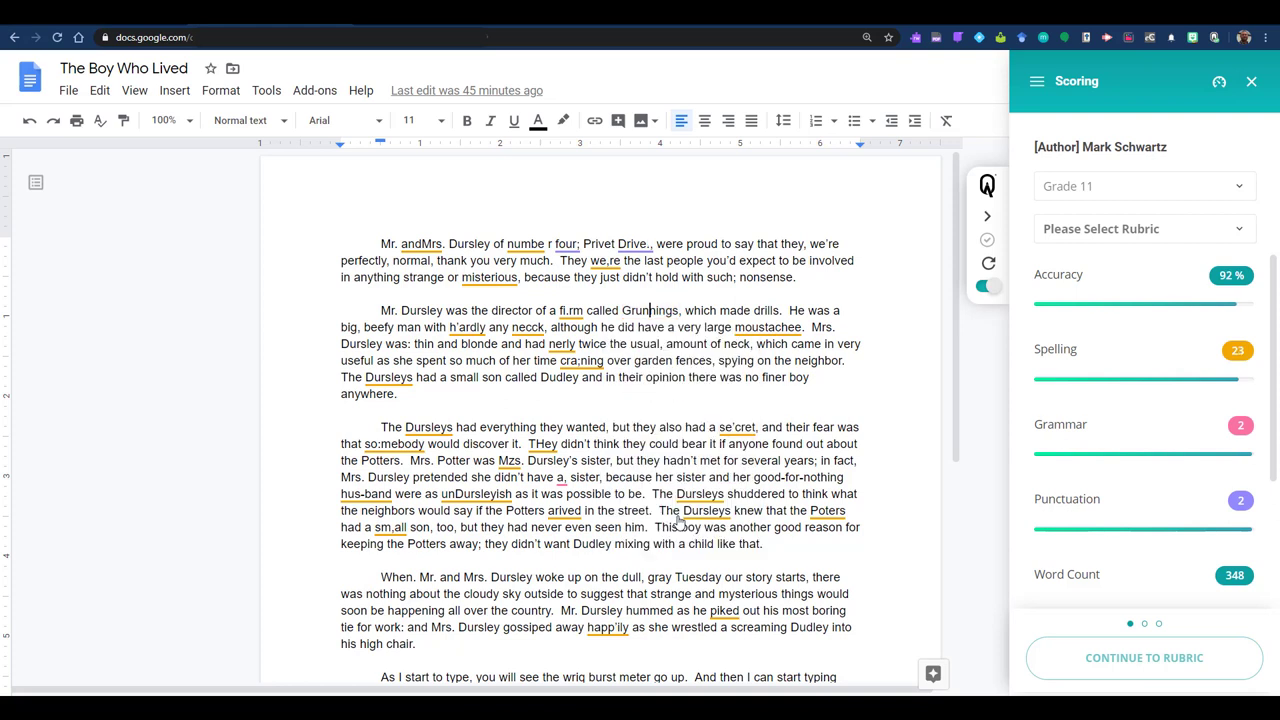
click(448, 428)
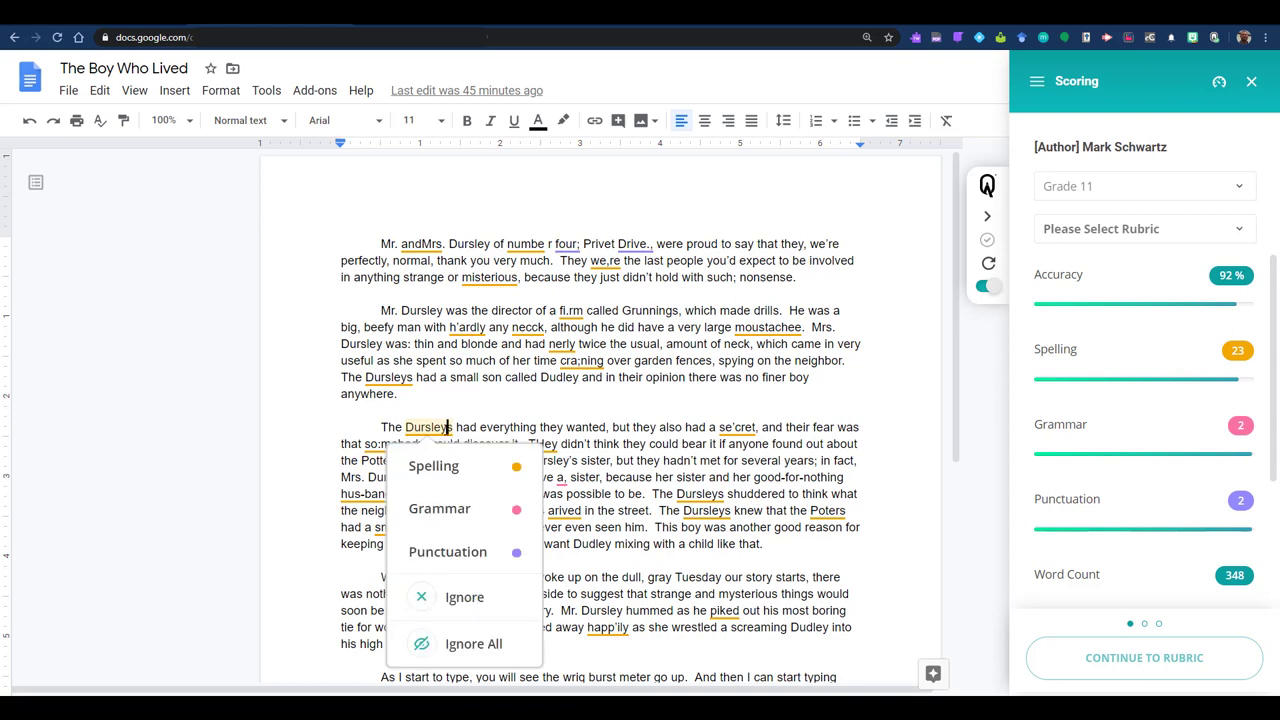
click(474, 643)
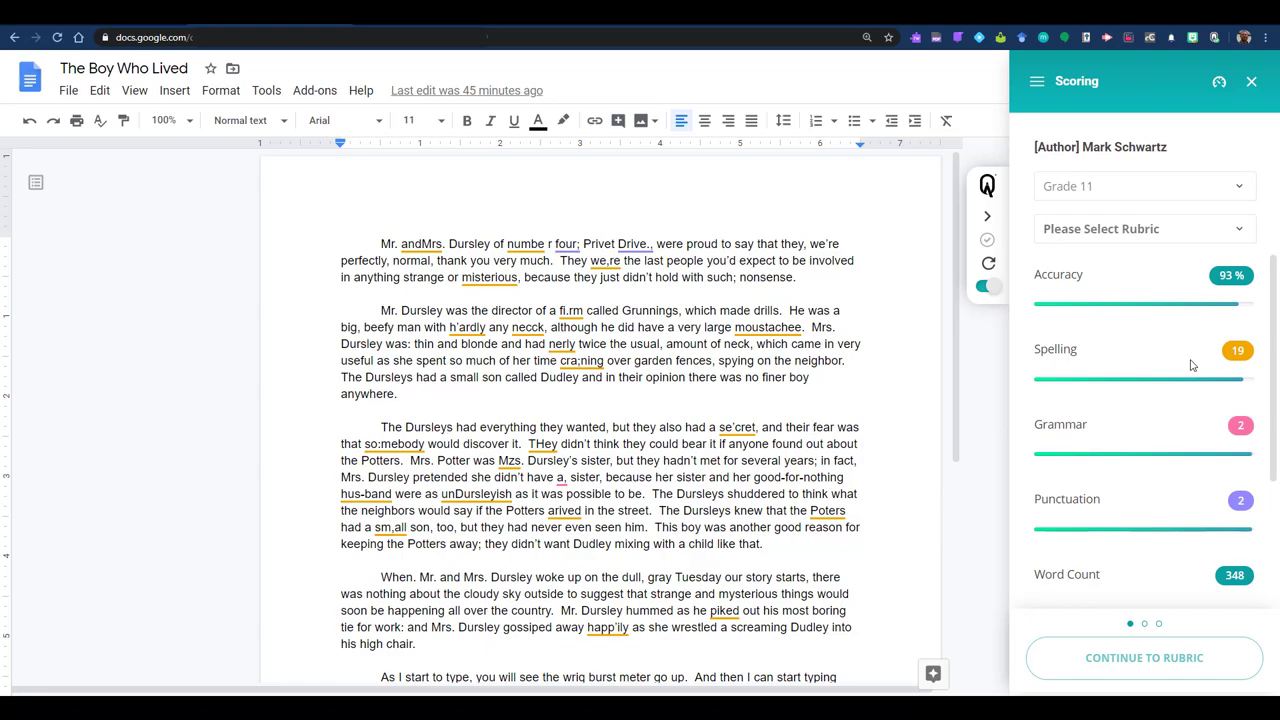
scroll(1190, 365, down, 2)
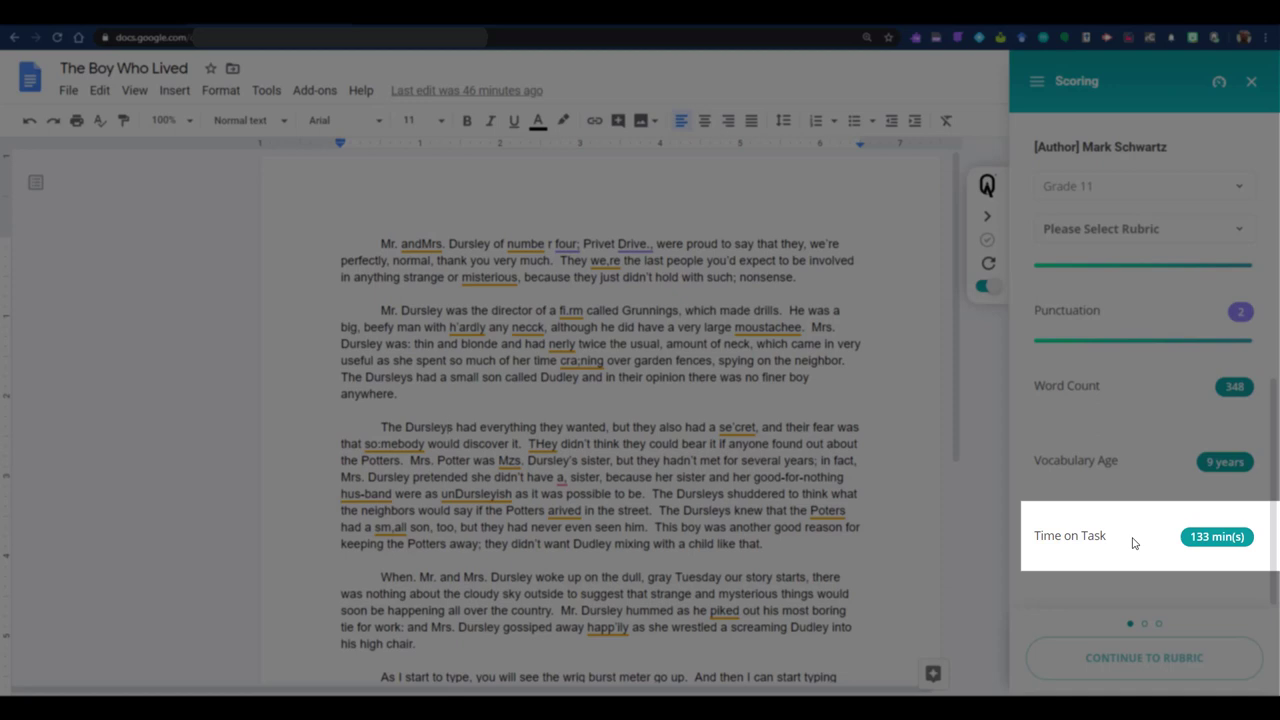
Browse the Please Select Rubric dropdown options and pick the Narrative rubric
scroll(1133, 543, up, 3)
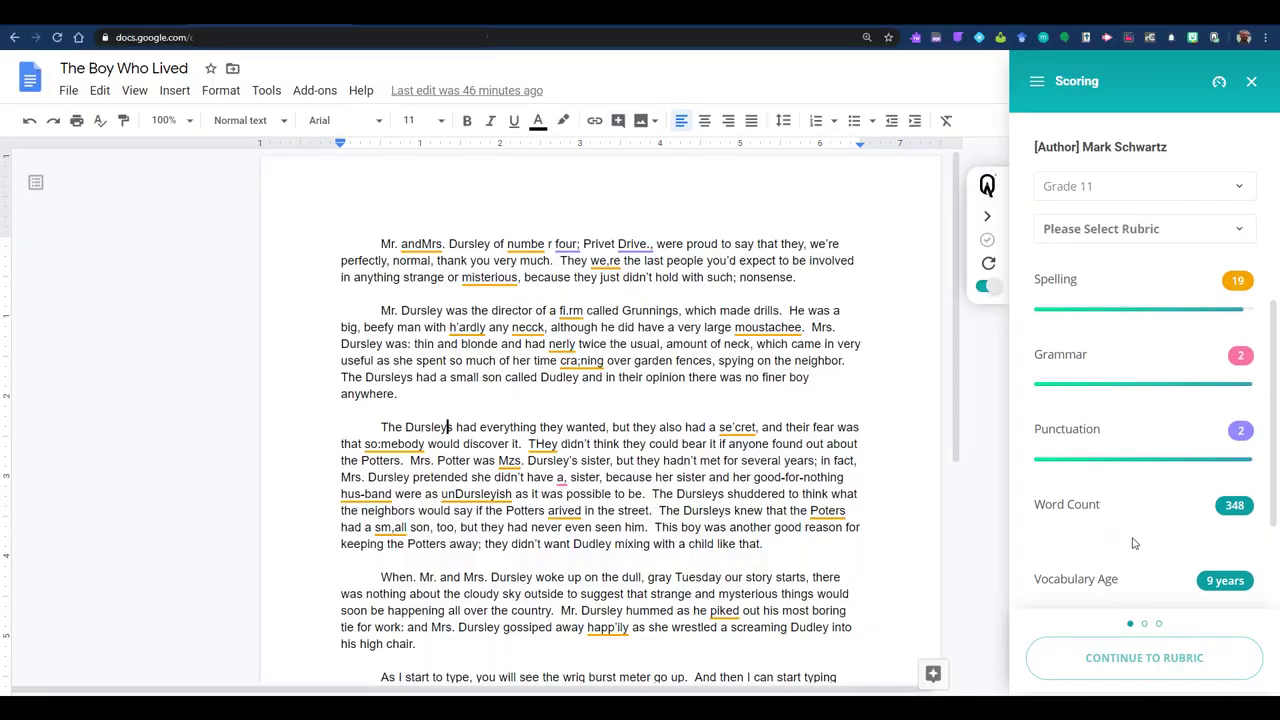
click(1153, 238)
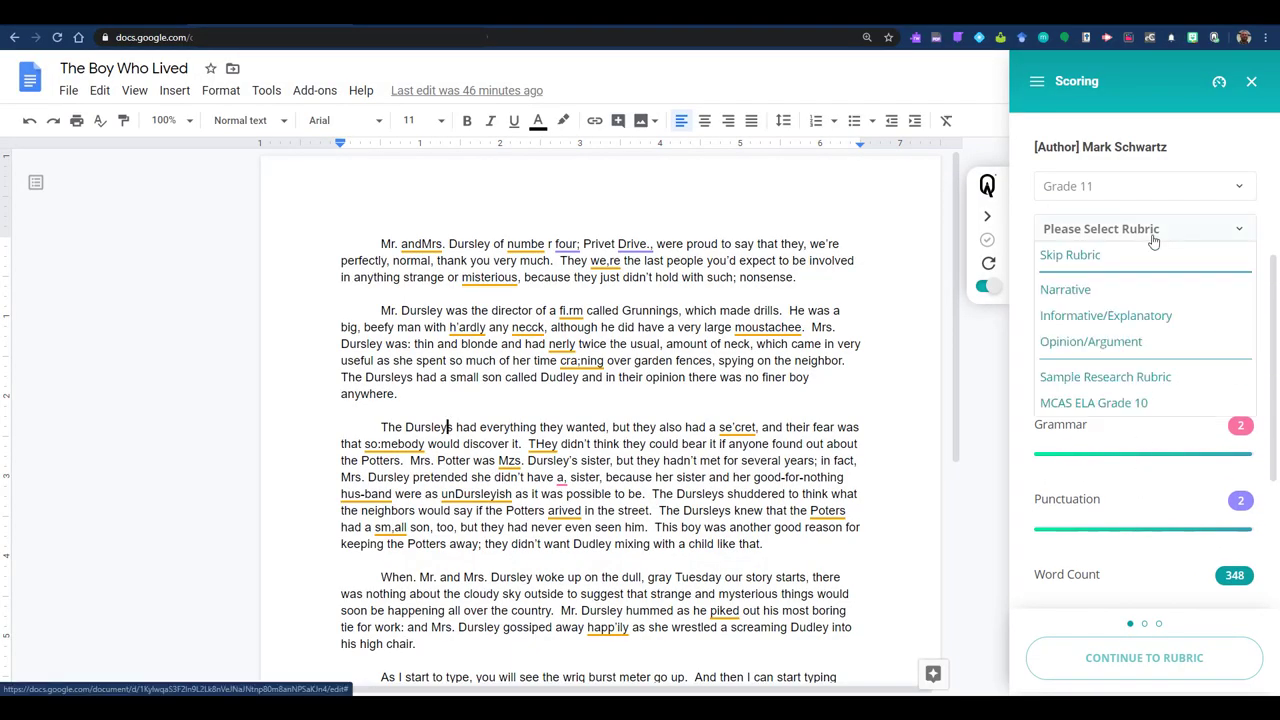
key(Down)
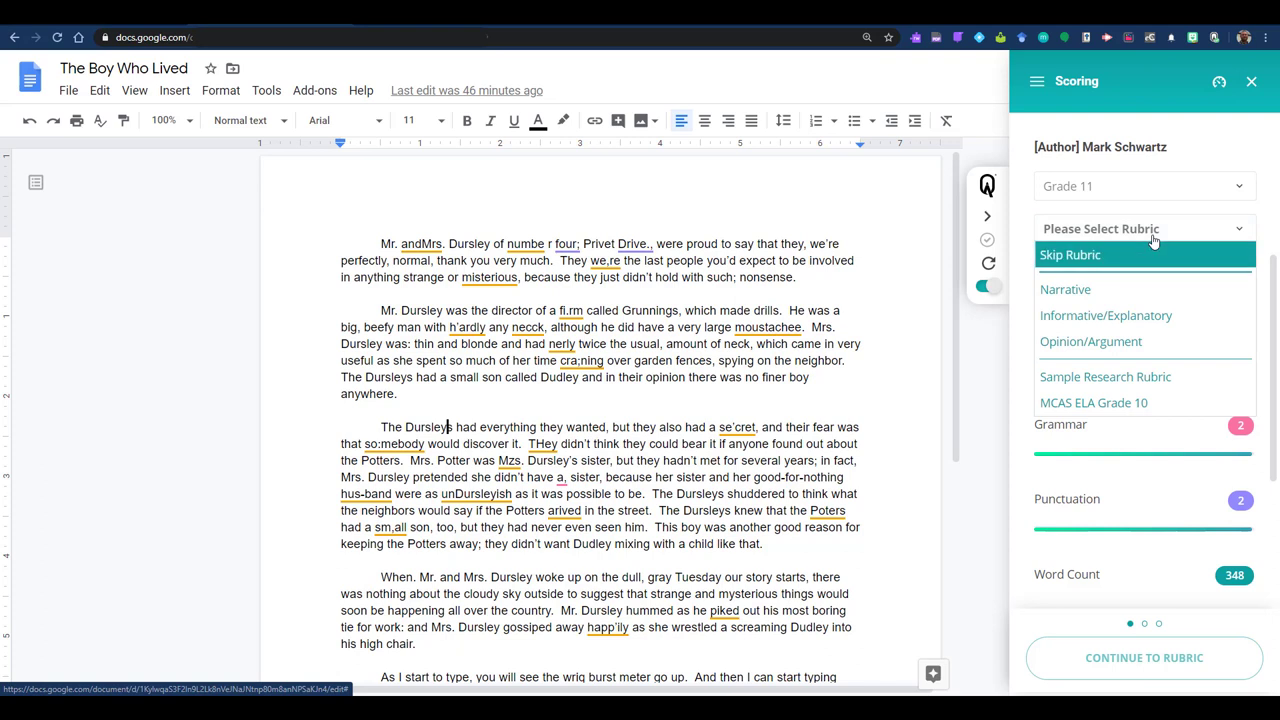
key(Down)
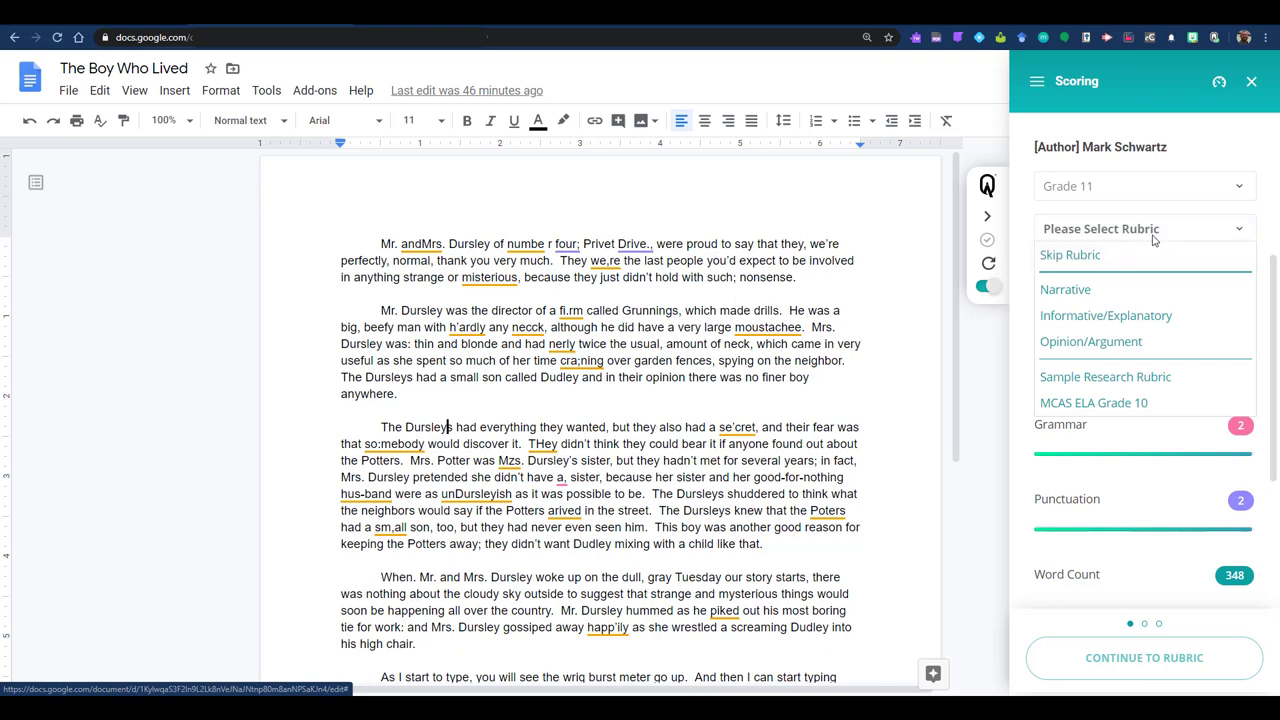
key(Down)
key(Down)
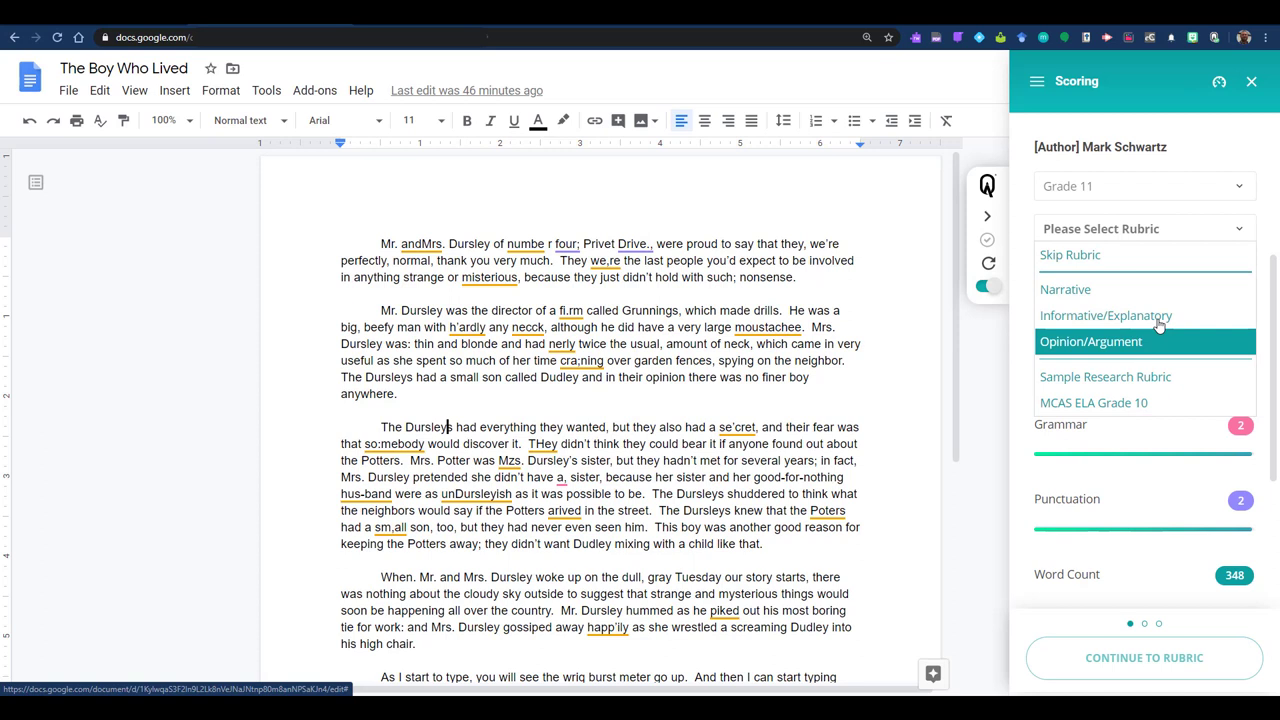
key(Down)
key(Down)
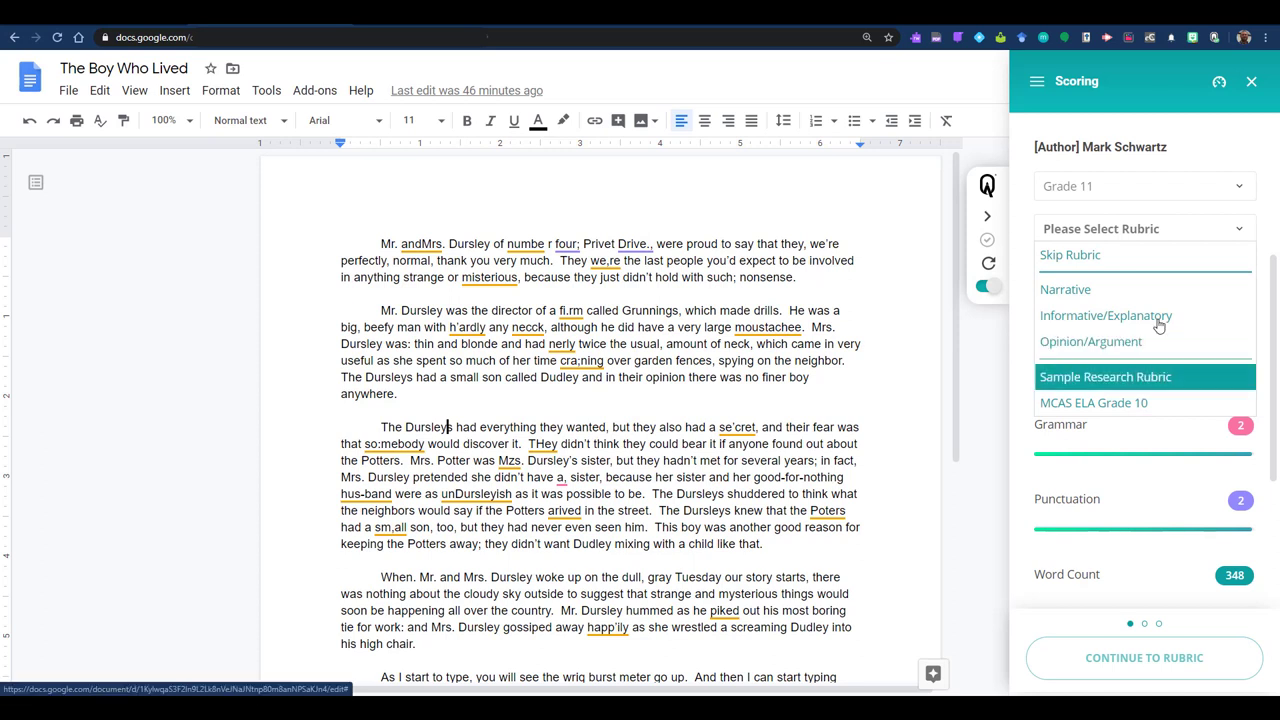
key(Down)
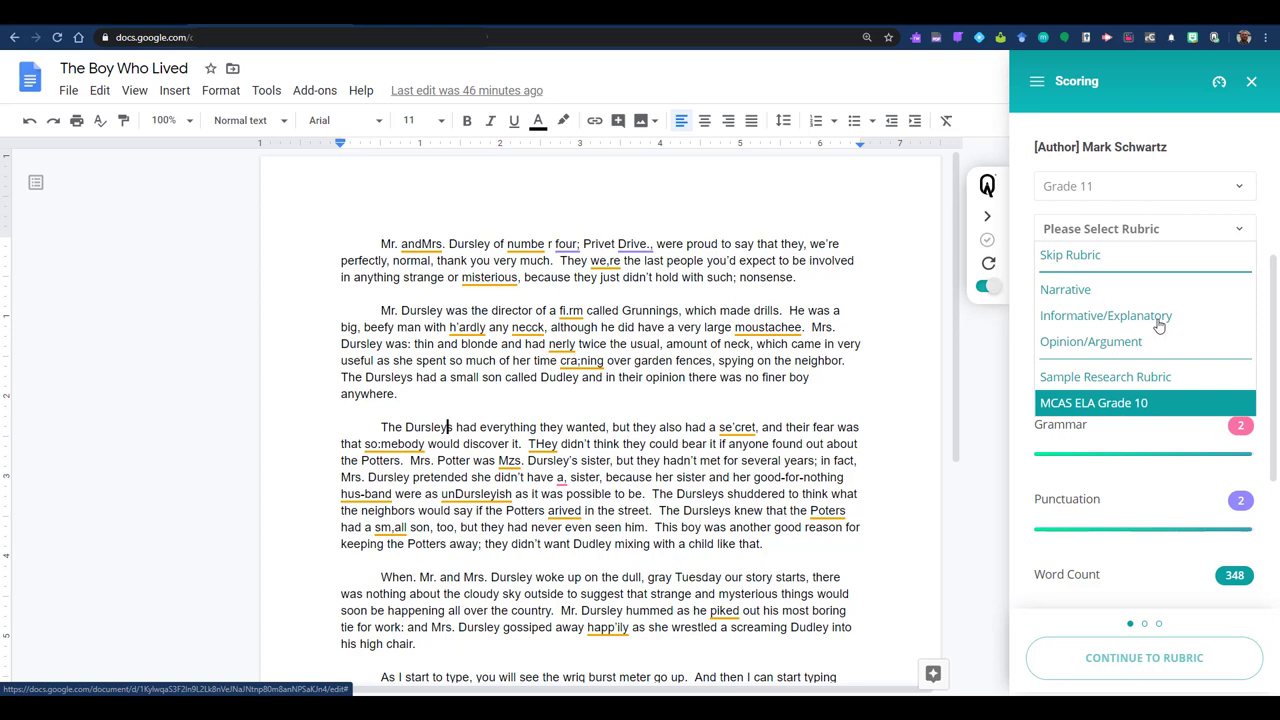
click(1080, 289)
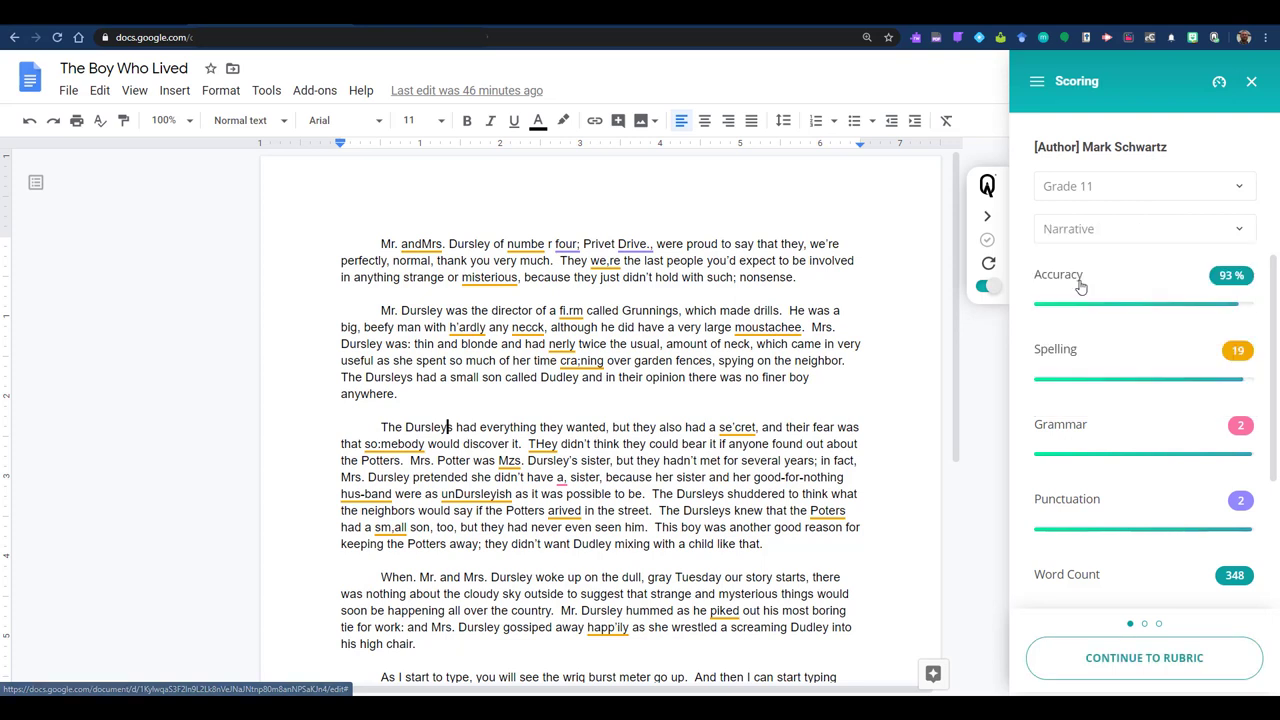
Go on to the rubric criteria and review the Focus/Exposition grade-level descriptions
click(1166, 668)
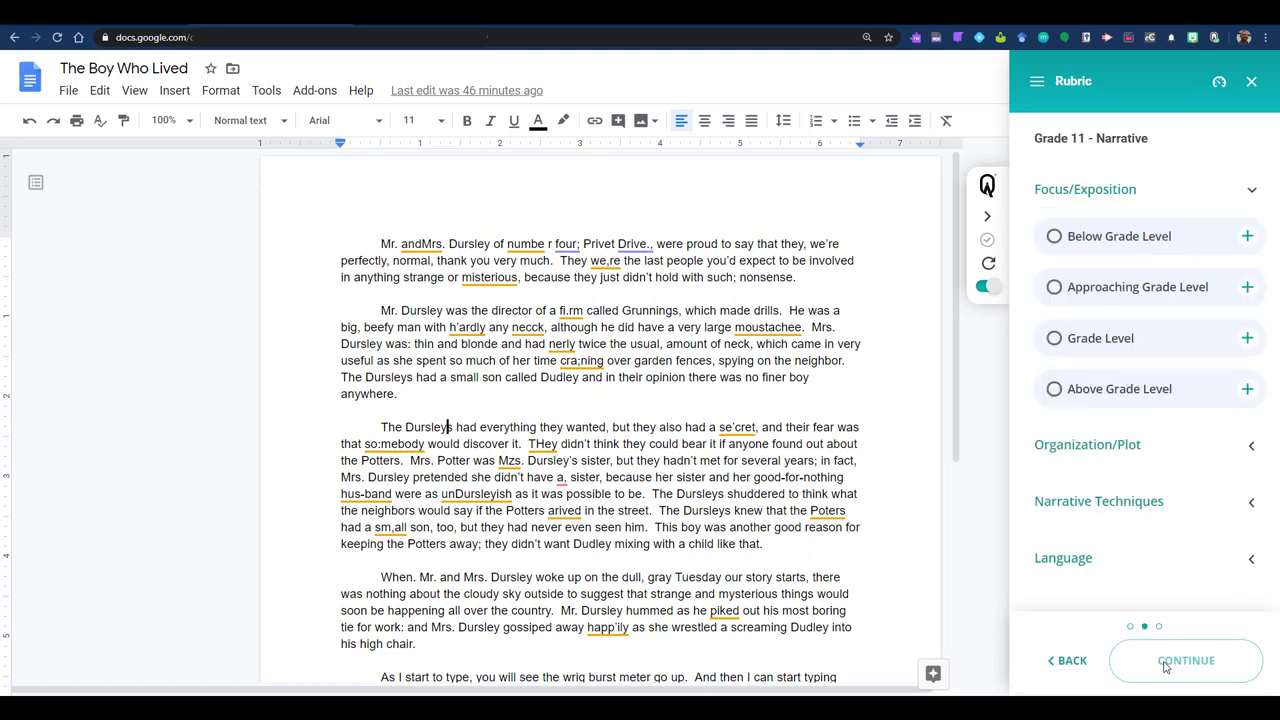
click(1250, 190)
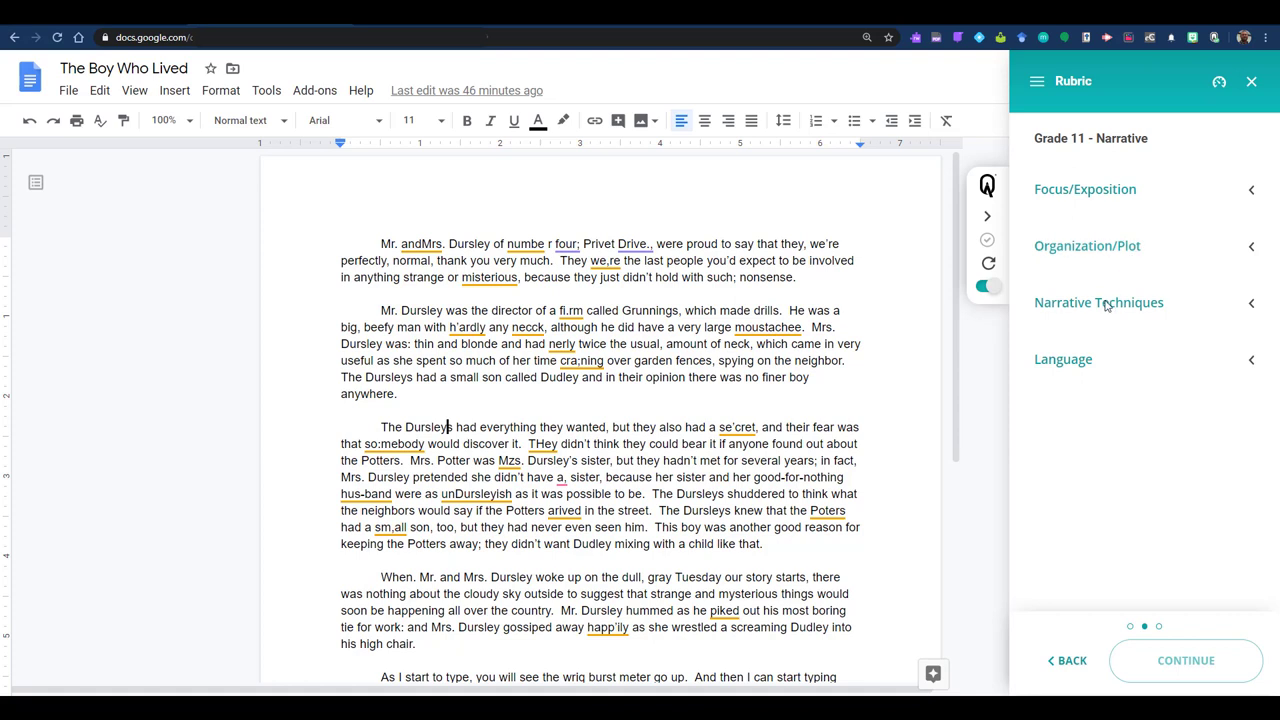
click(1250, 192)
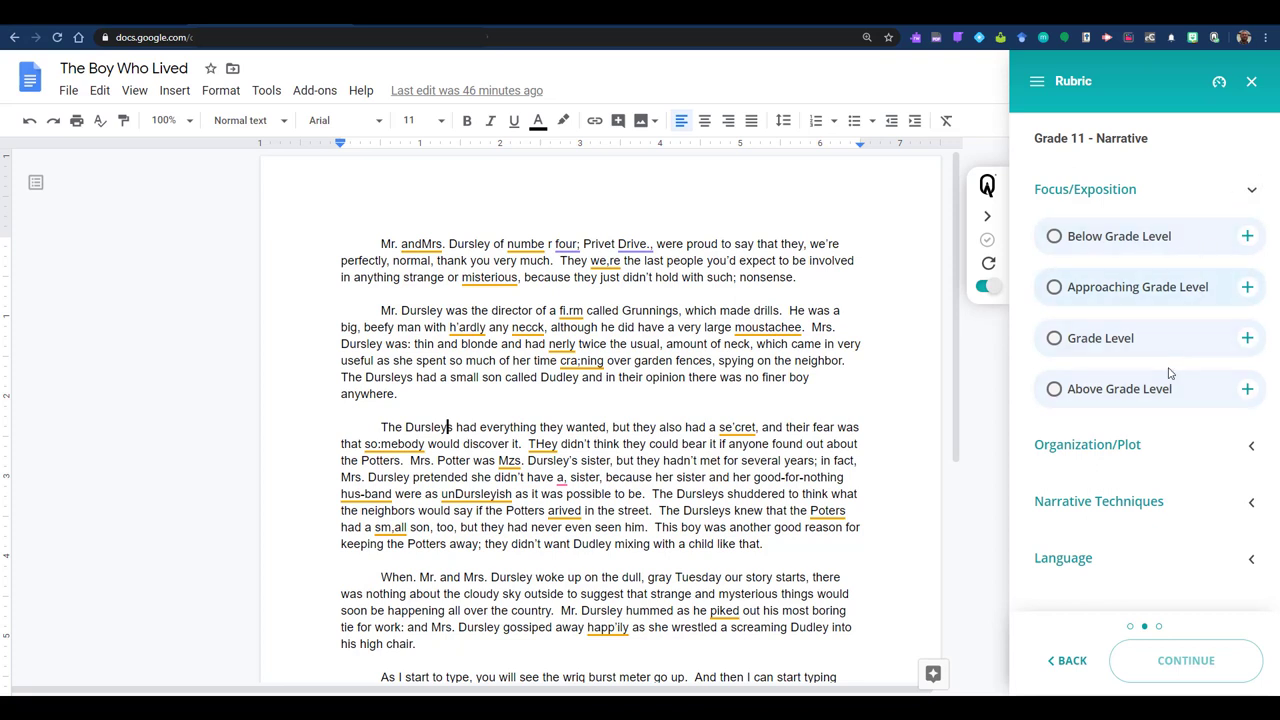
click(1247, 238)
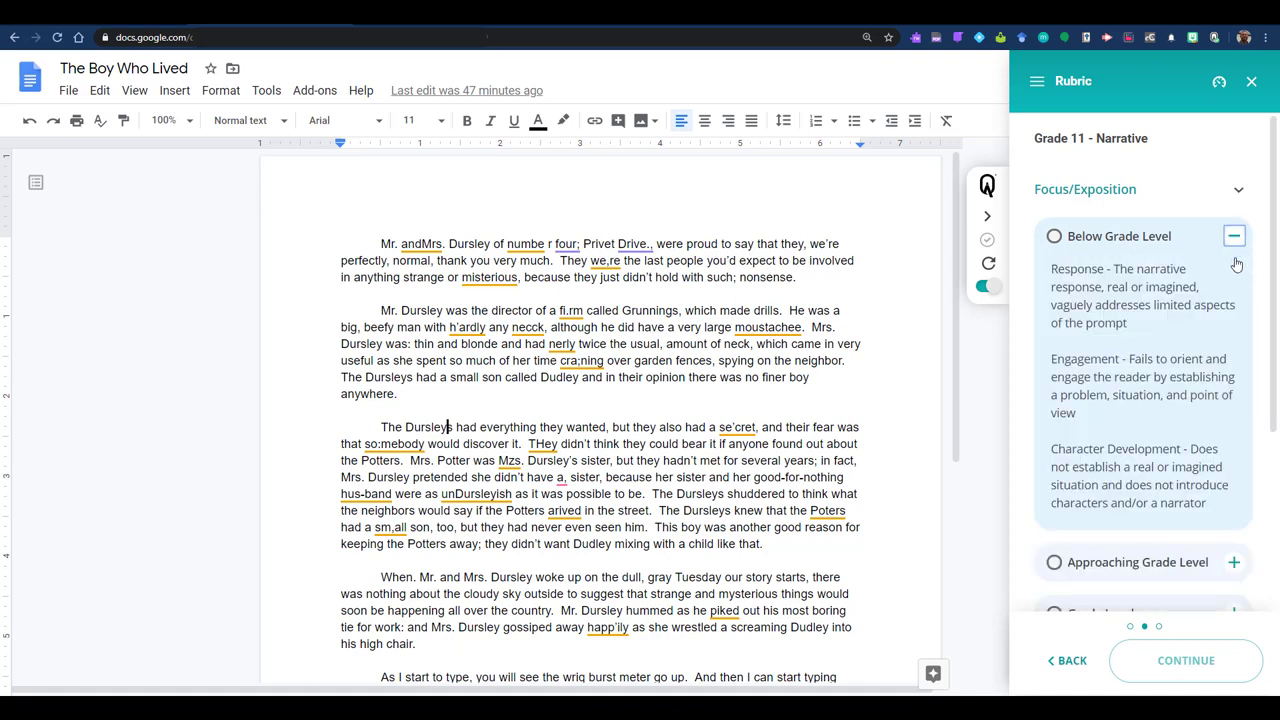
scroll(1236, 264, down, 2)
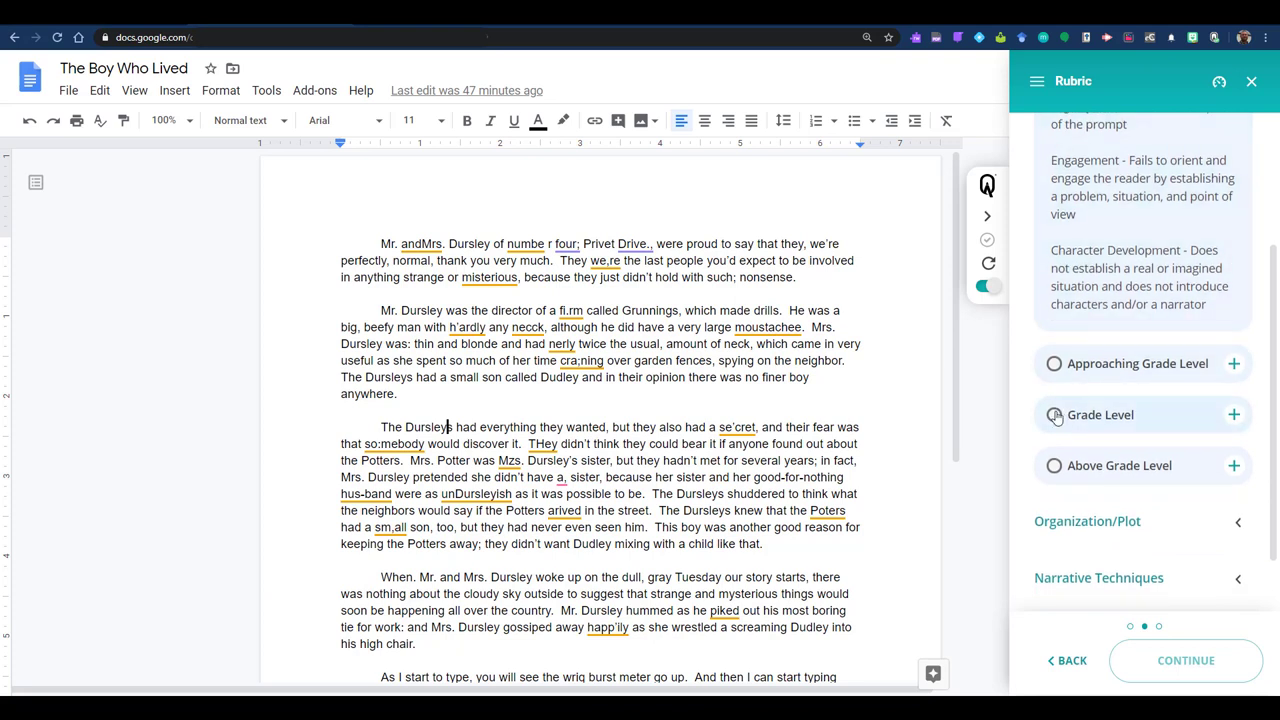
Rate Focus/Exposition and Organization/Plot at Grade Level, Narrative Techniques Above Grade Level
click(1055, 416)
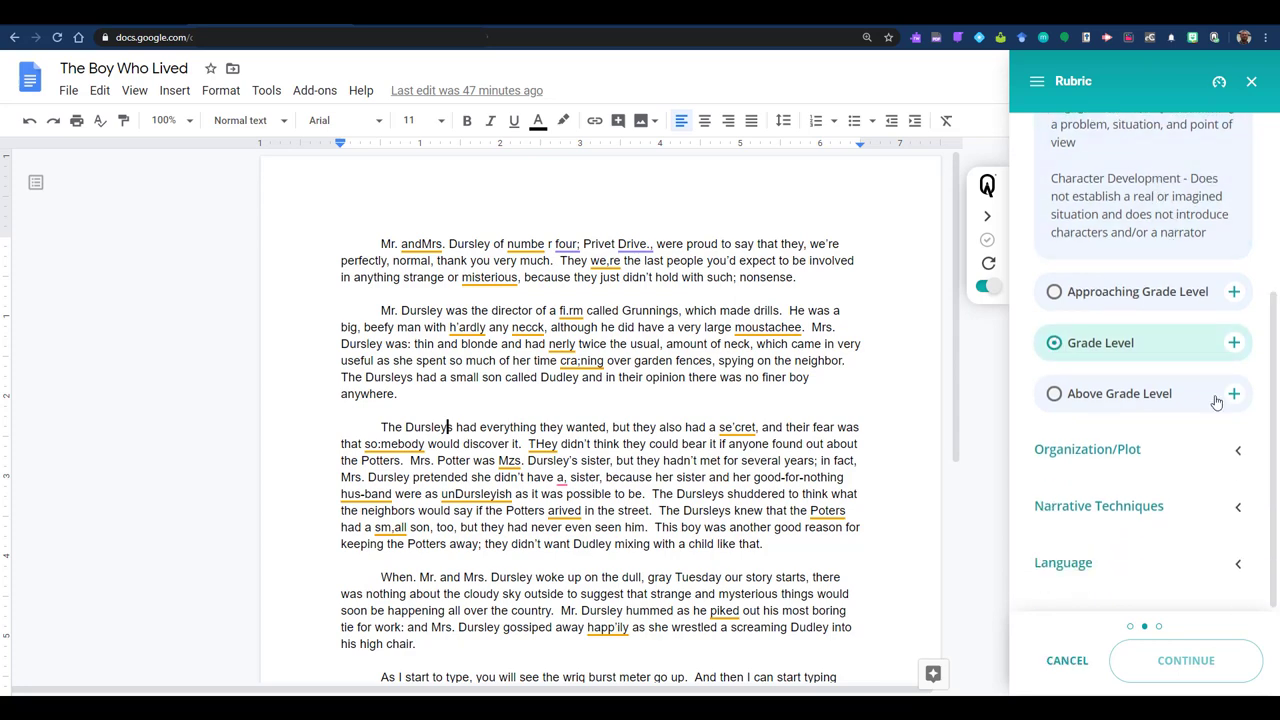
click(1247, 394)
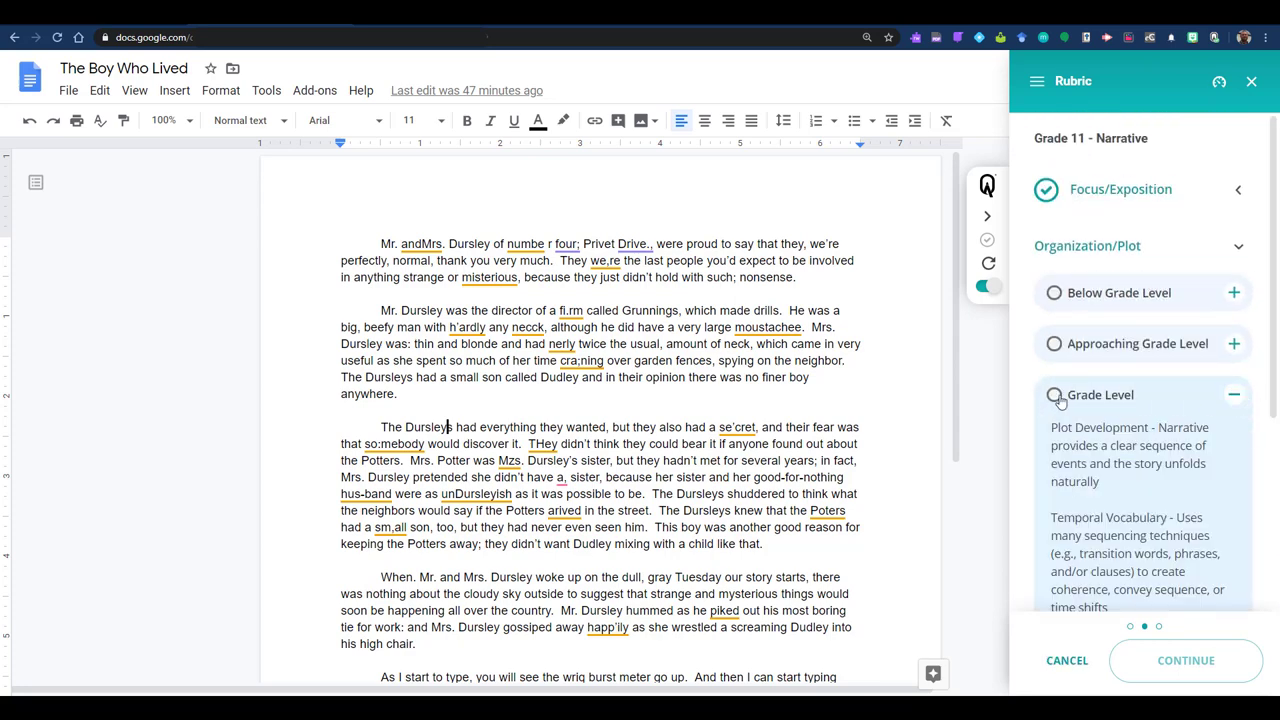
click(1236, 504)
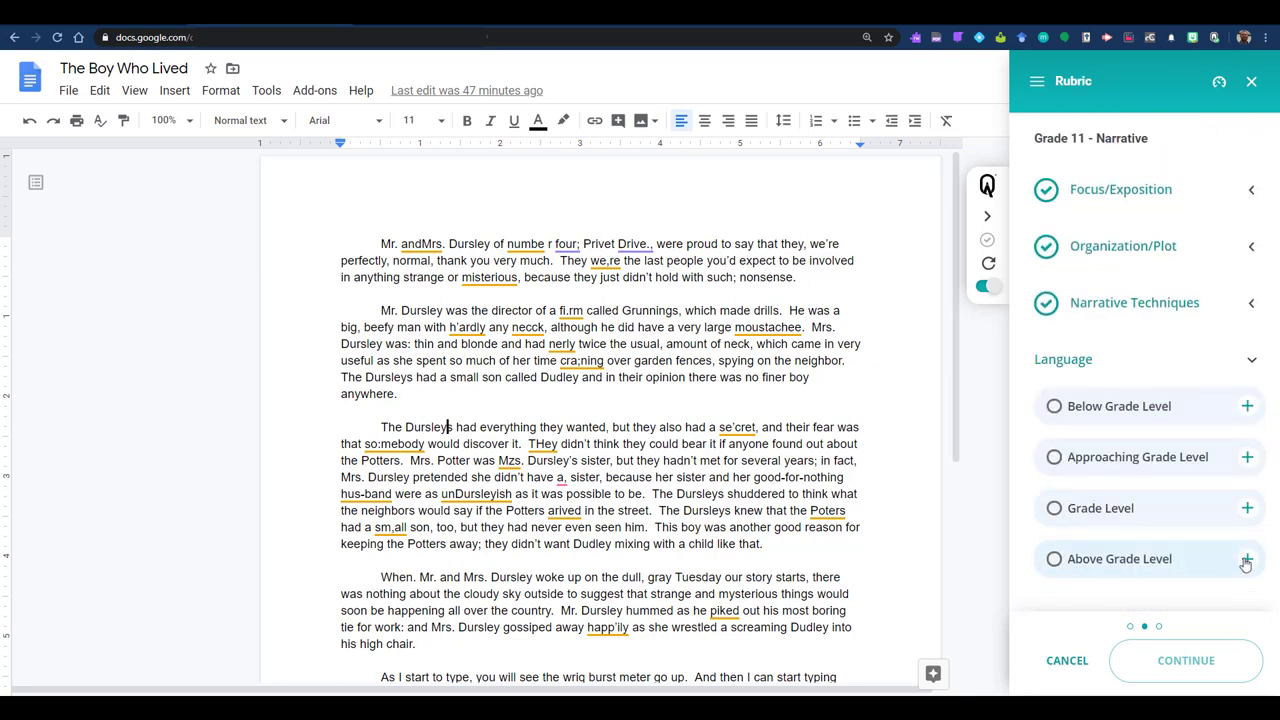
click(1242, 557)
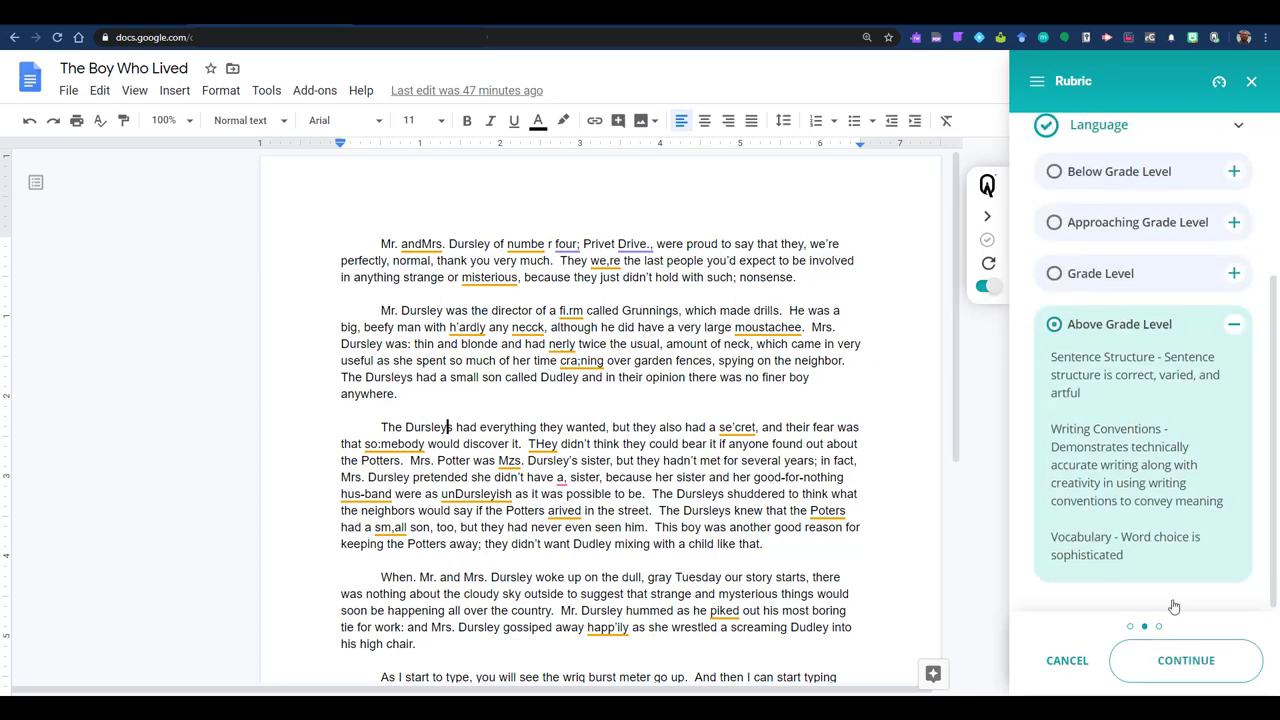
Rate Language Above Grade Level, continue to the Summary, and enter feedback 'Great Story JK!'
click(1186, 660)
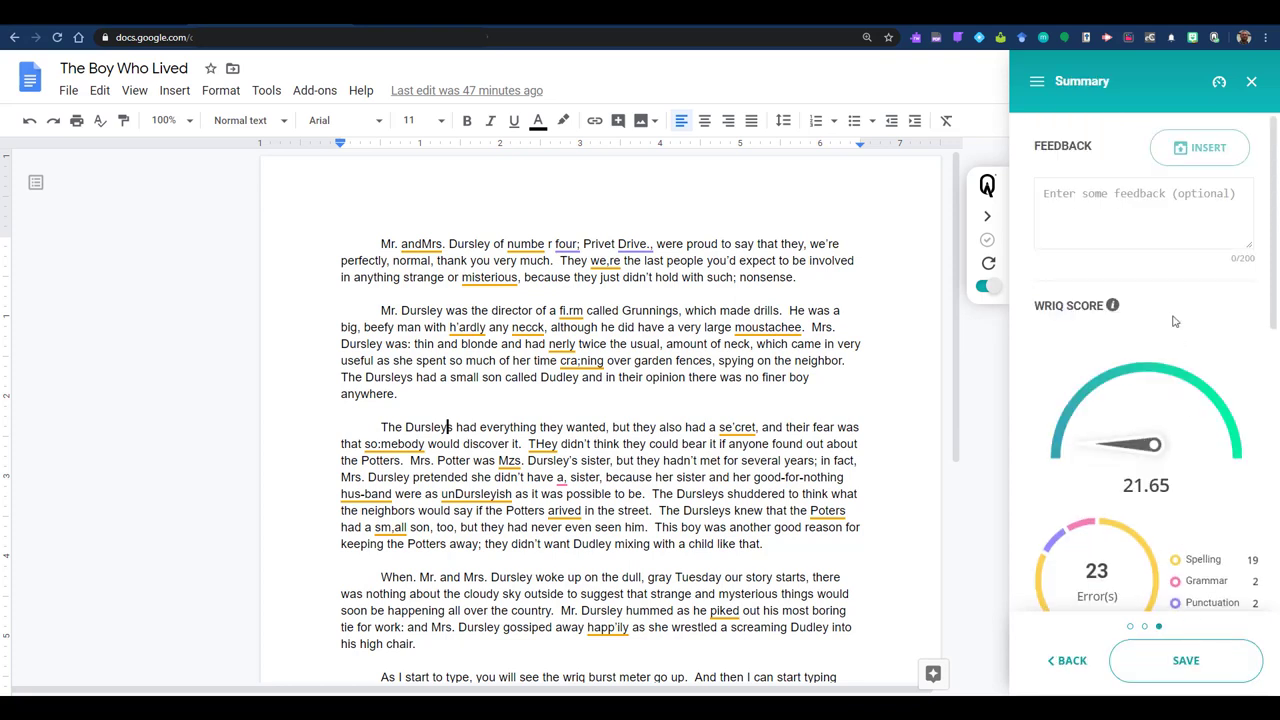
click(1168, 221)
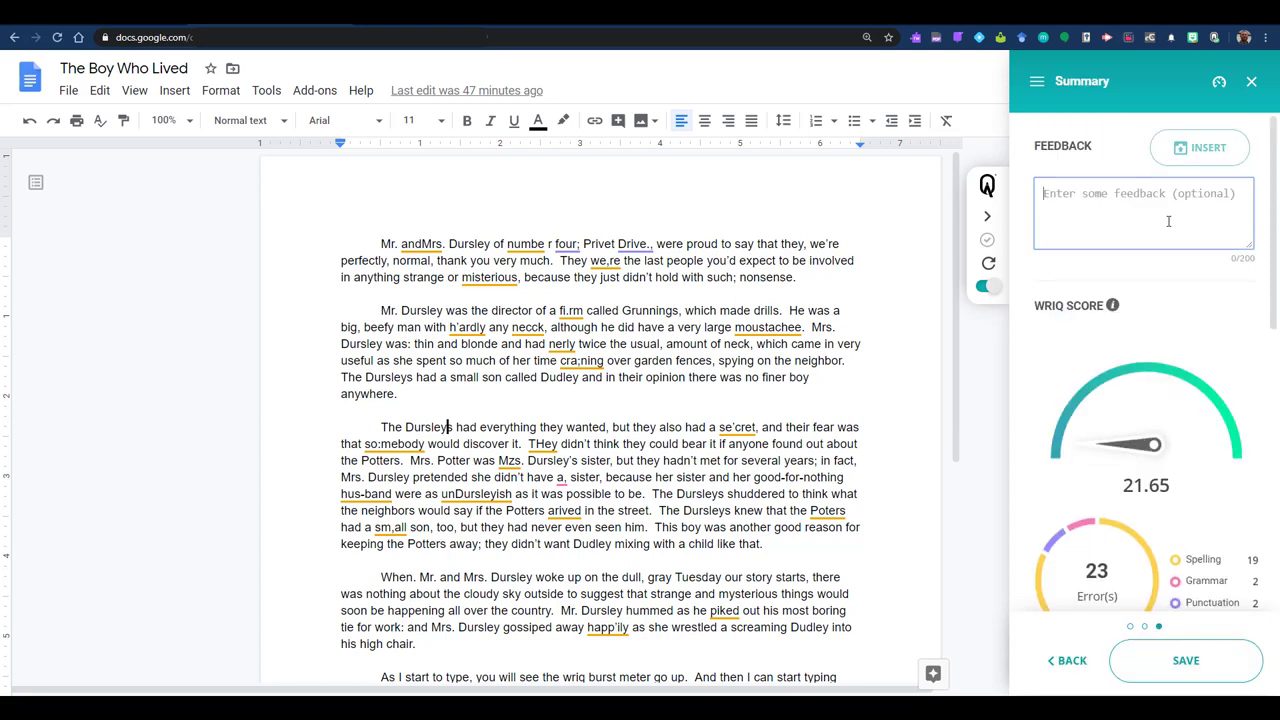
text(Great Story JK!)
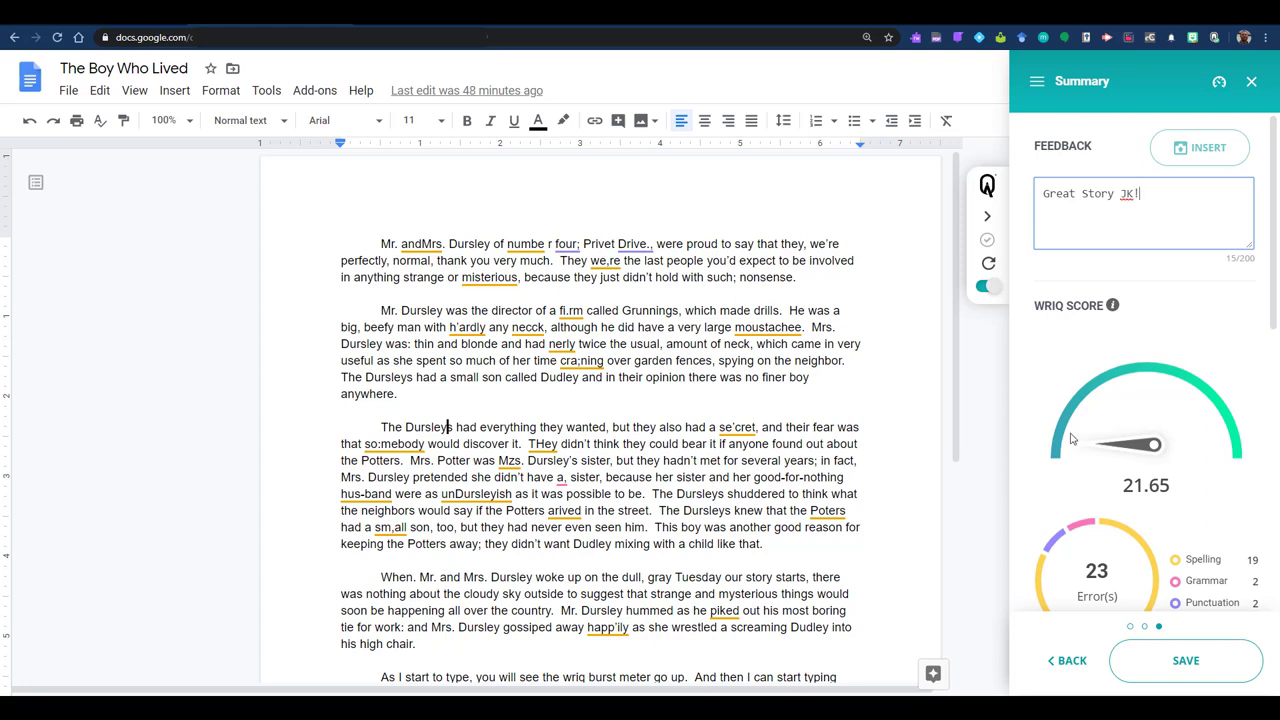
scroll(1071, 438, down, 2)
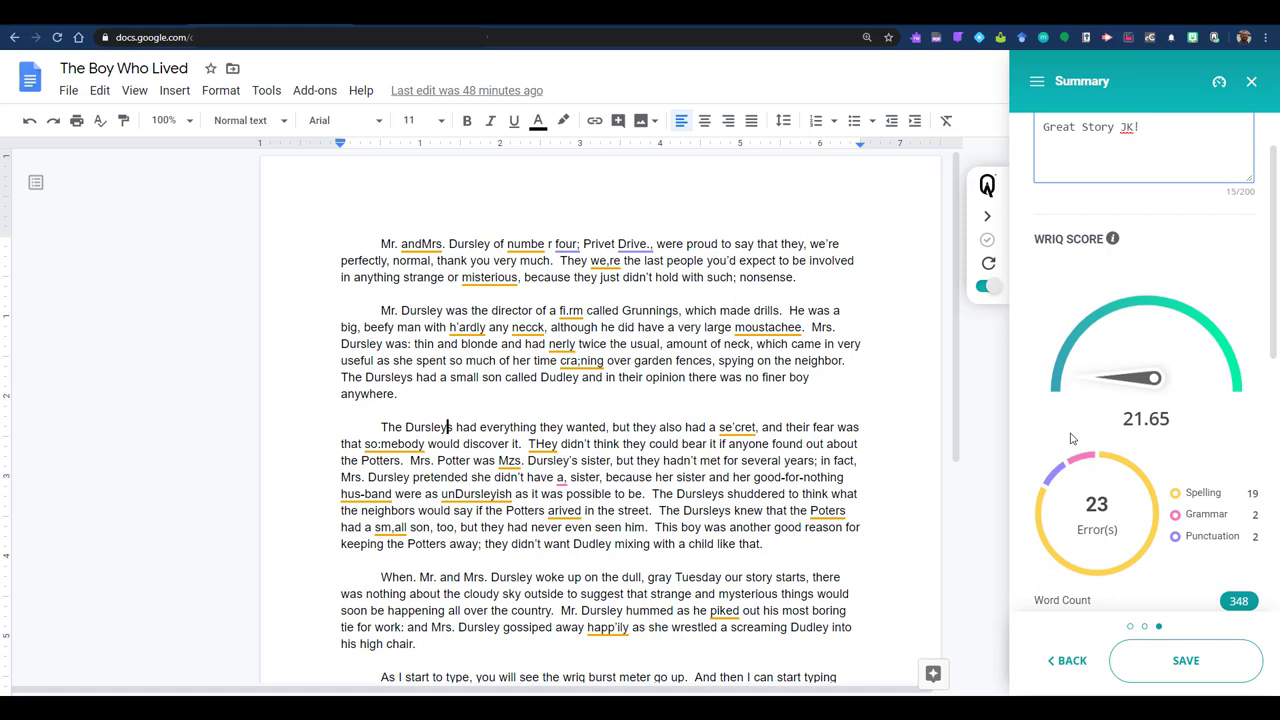
scroll(1071, 438, down, 4)
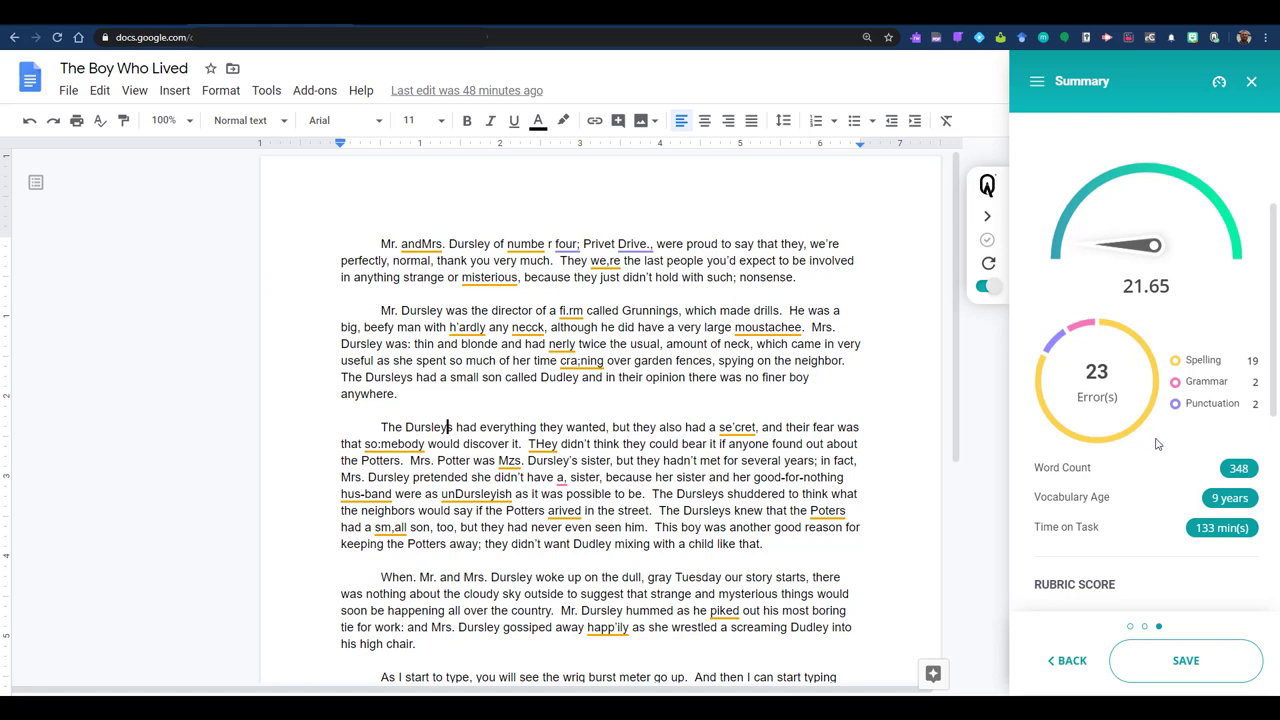
scroll(1156, 444, up, 2)
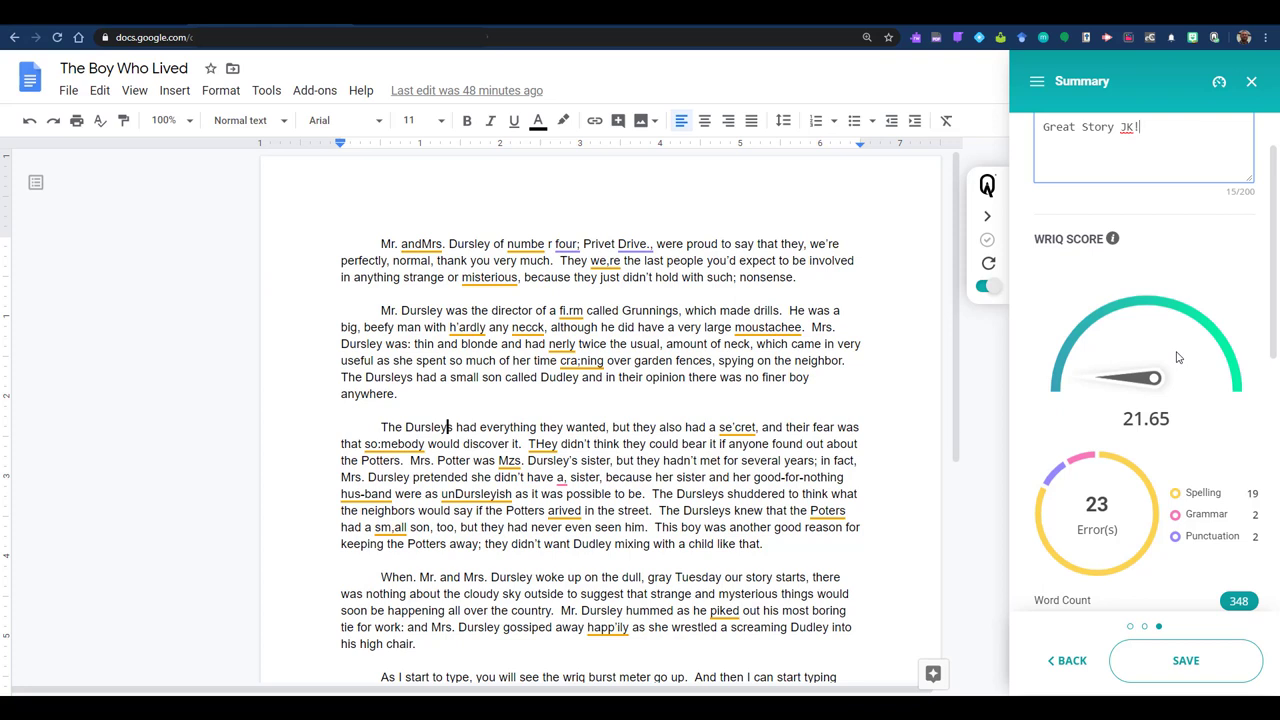
scroll(1177, 357, down, 3)
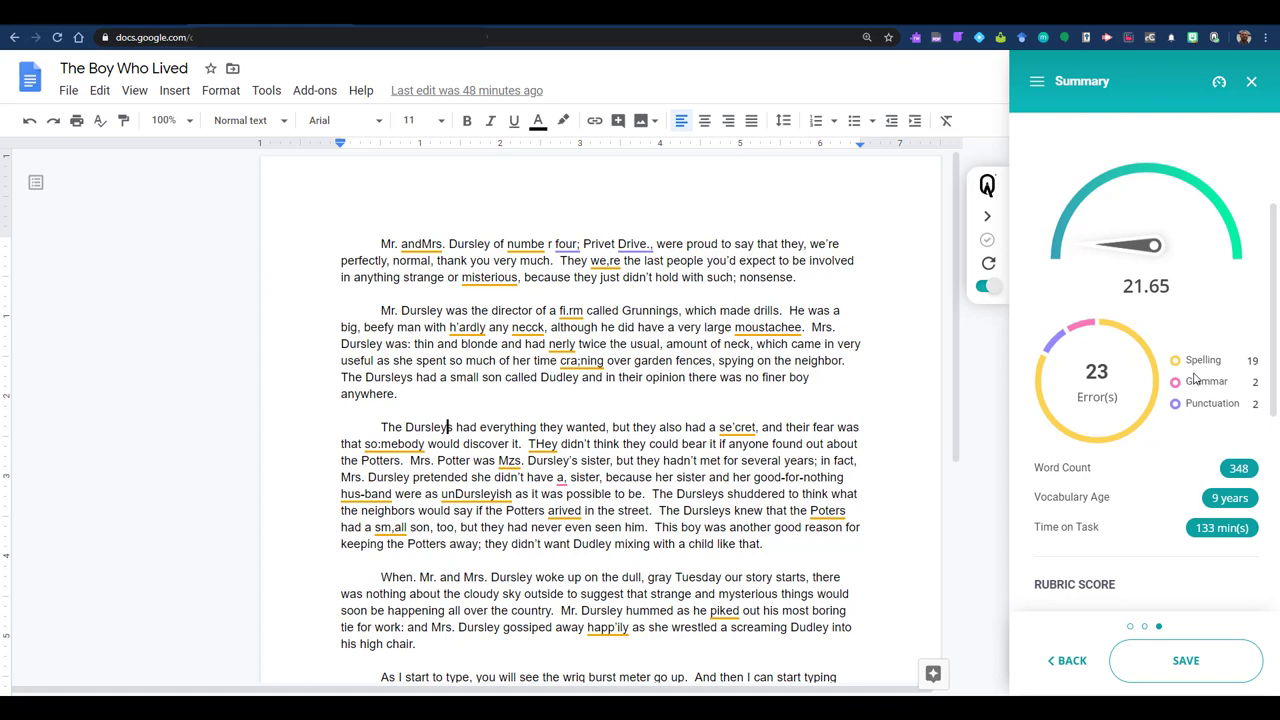
scroll(1150, 315, down, 4)
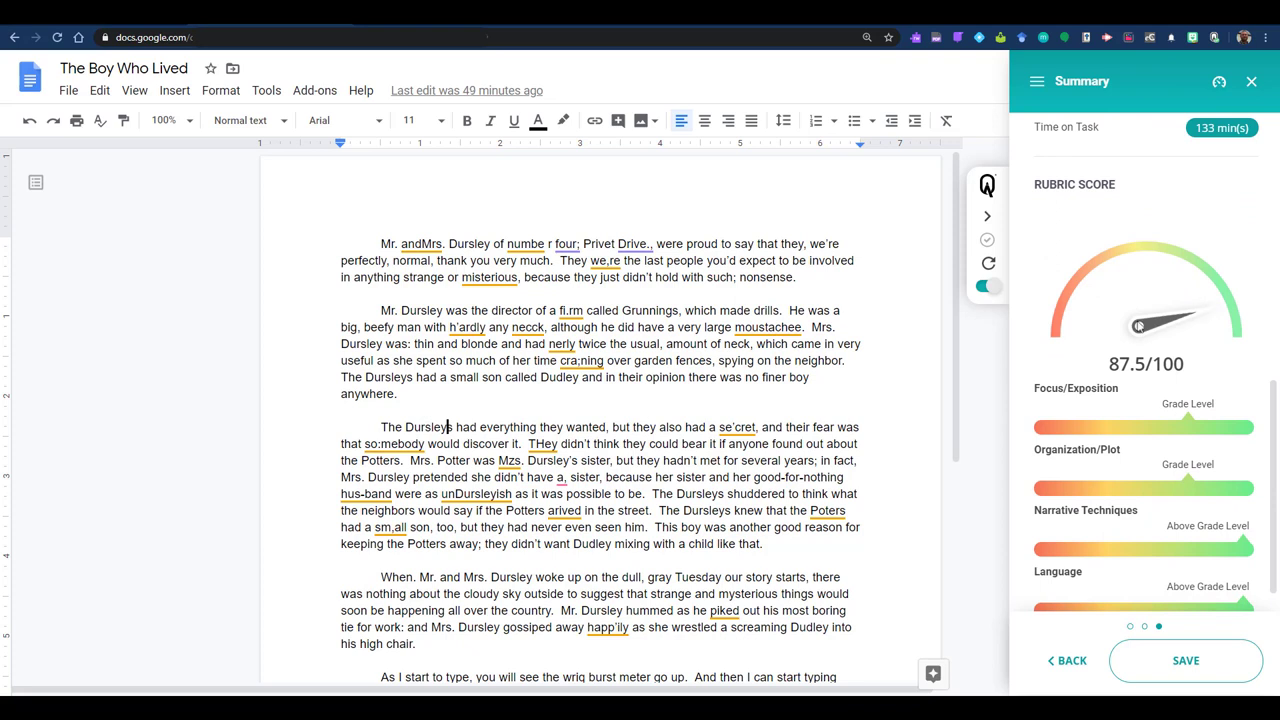
Save the document's scores and dismiss the Document Scored confirmation
scroll(1110, 334, down, 1)
click(1193, 668)
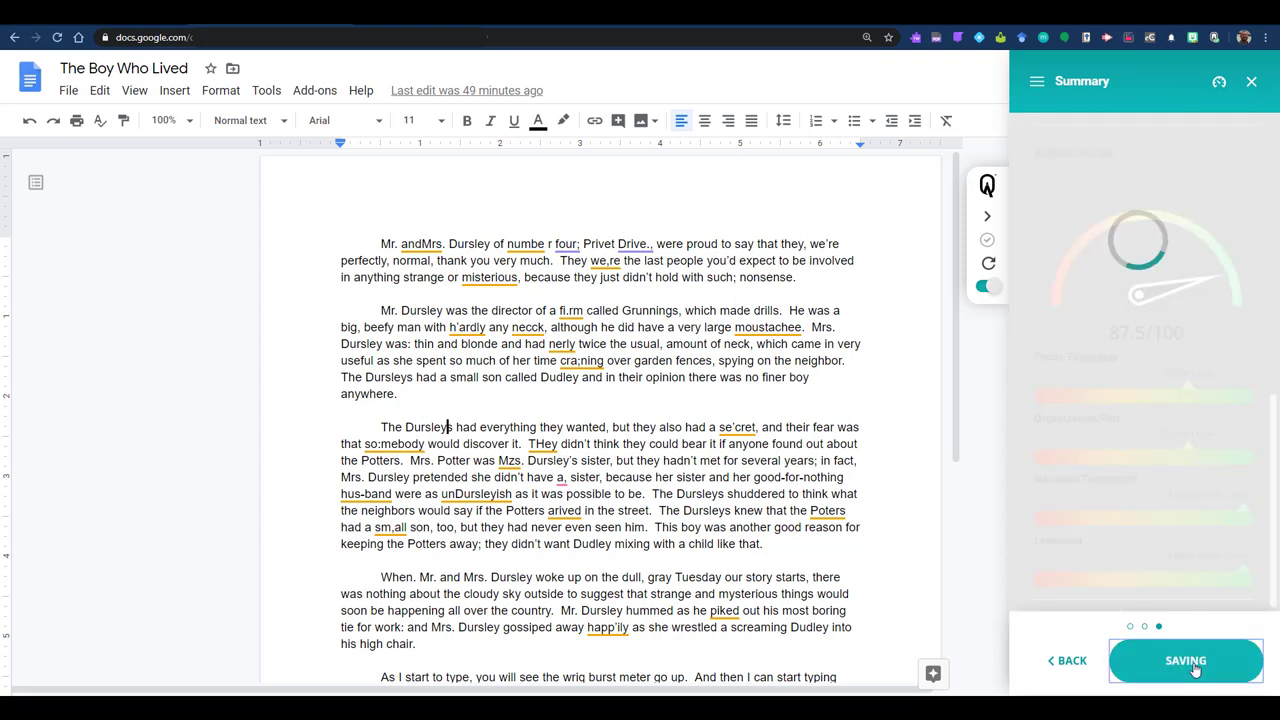
click(1141, 278)
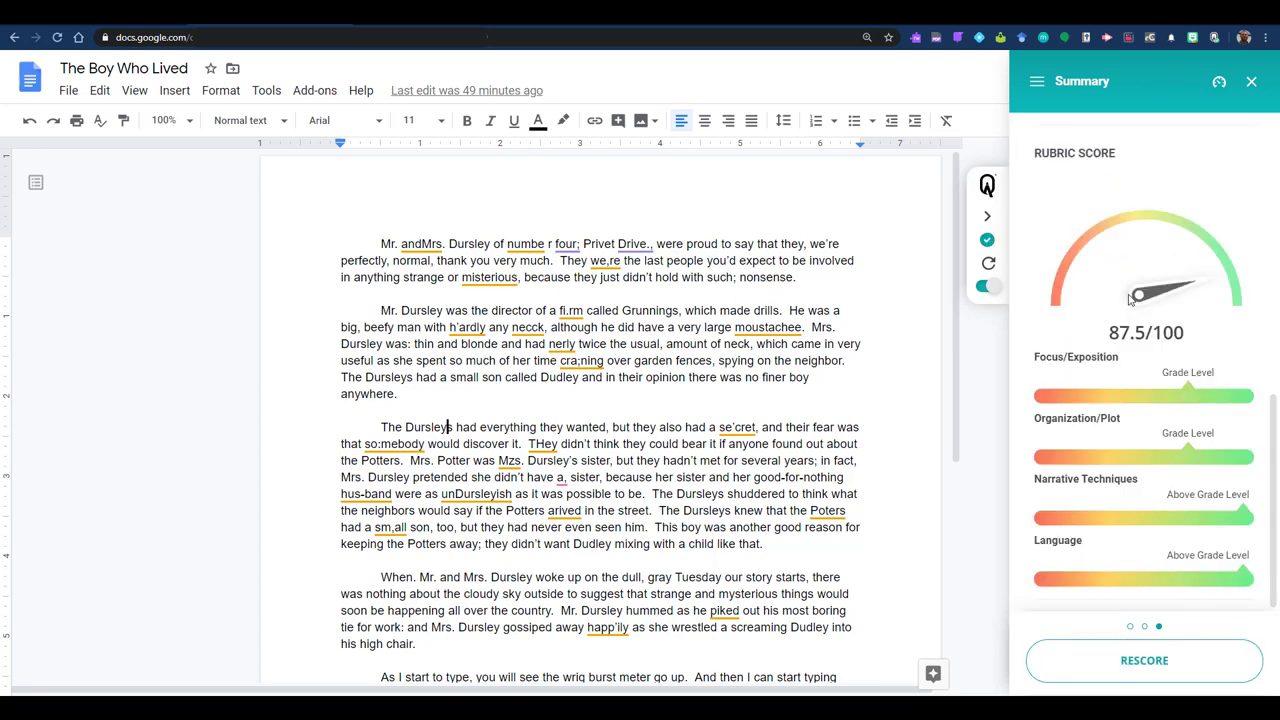
Insert the Summary & Feedback report at the top of the document
click(1190, 162)
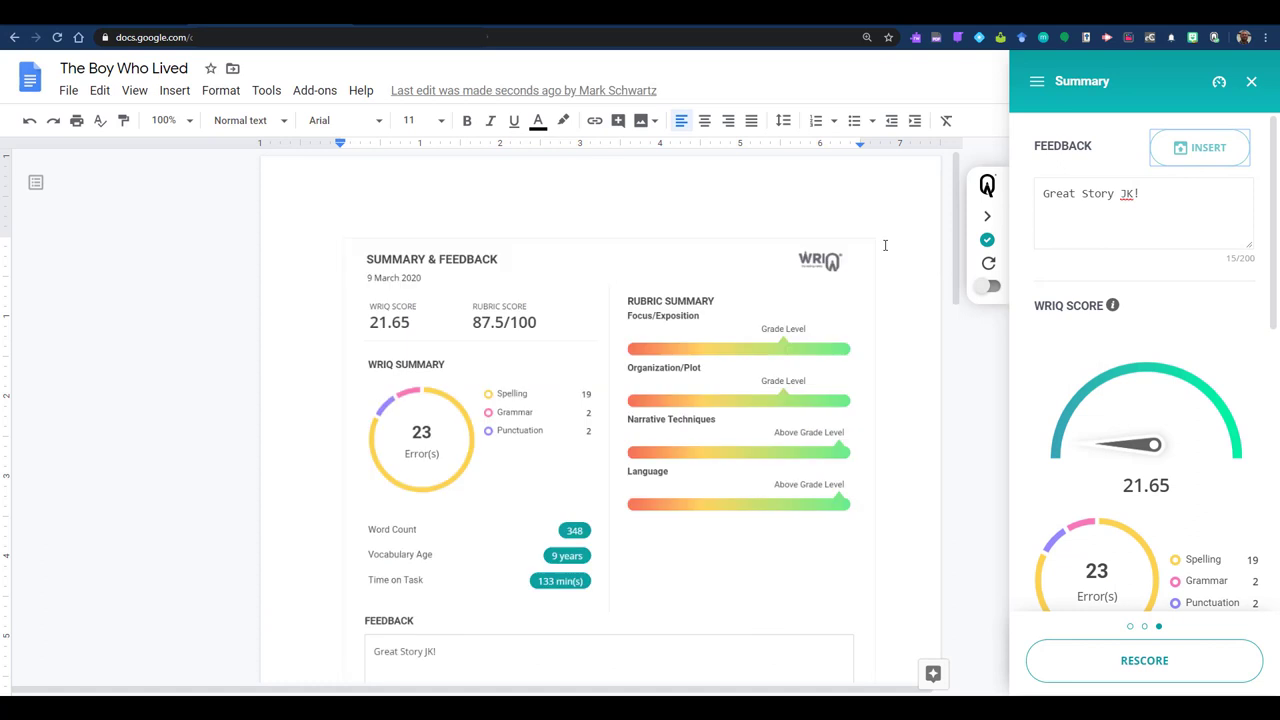
scroll(885, 246, down, 3)
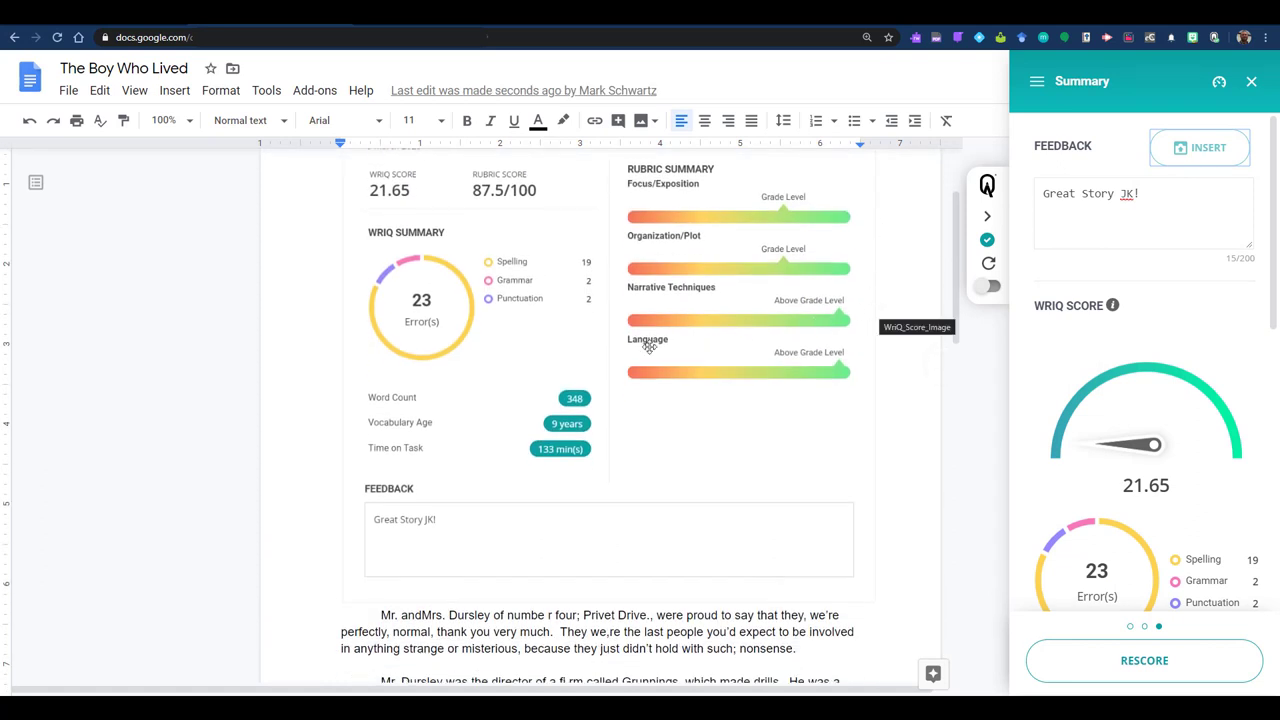
scroll(648, 344, up, 2)
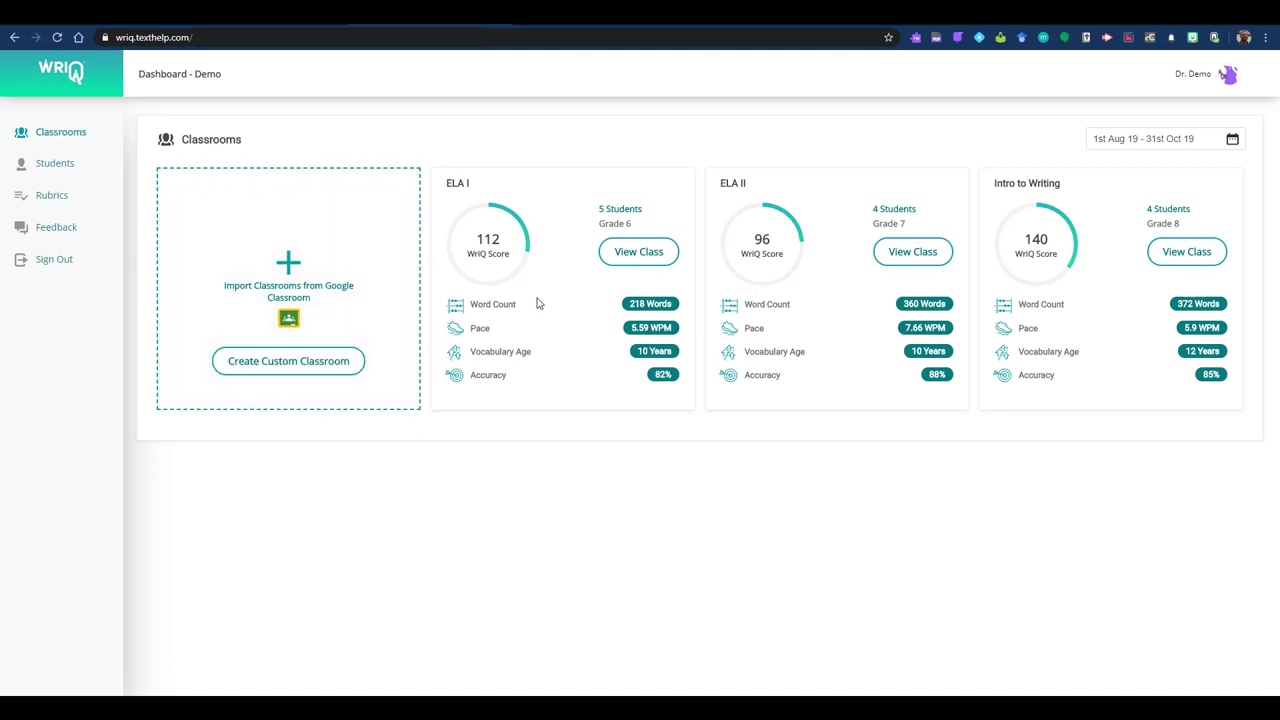
Open the ELA I class roster from the Classrooms page
click(636, 262)
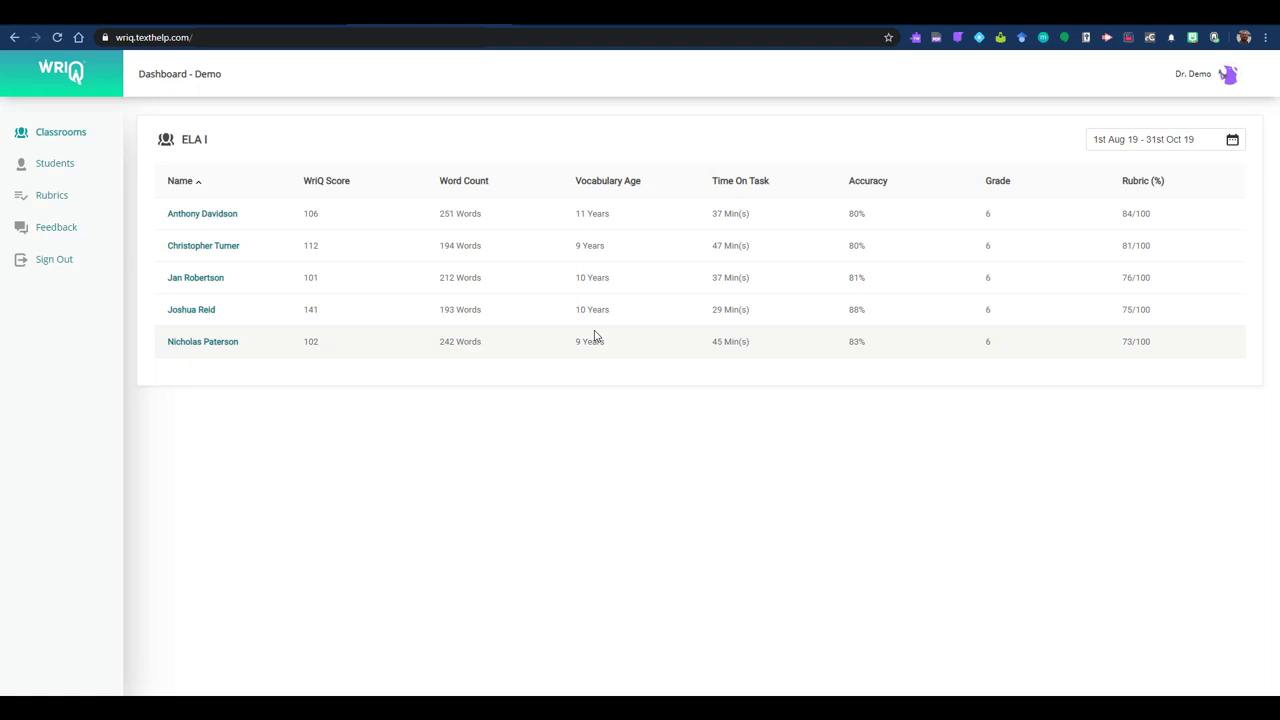
Open one student's individual dashboard from the ELA I roster
click(190, 312)
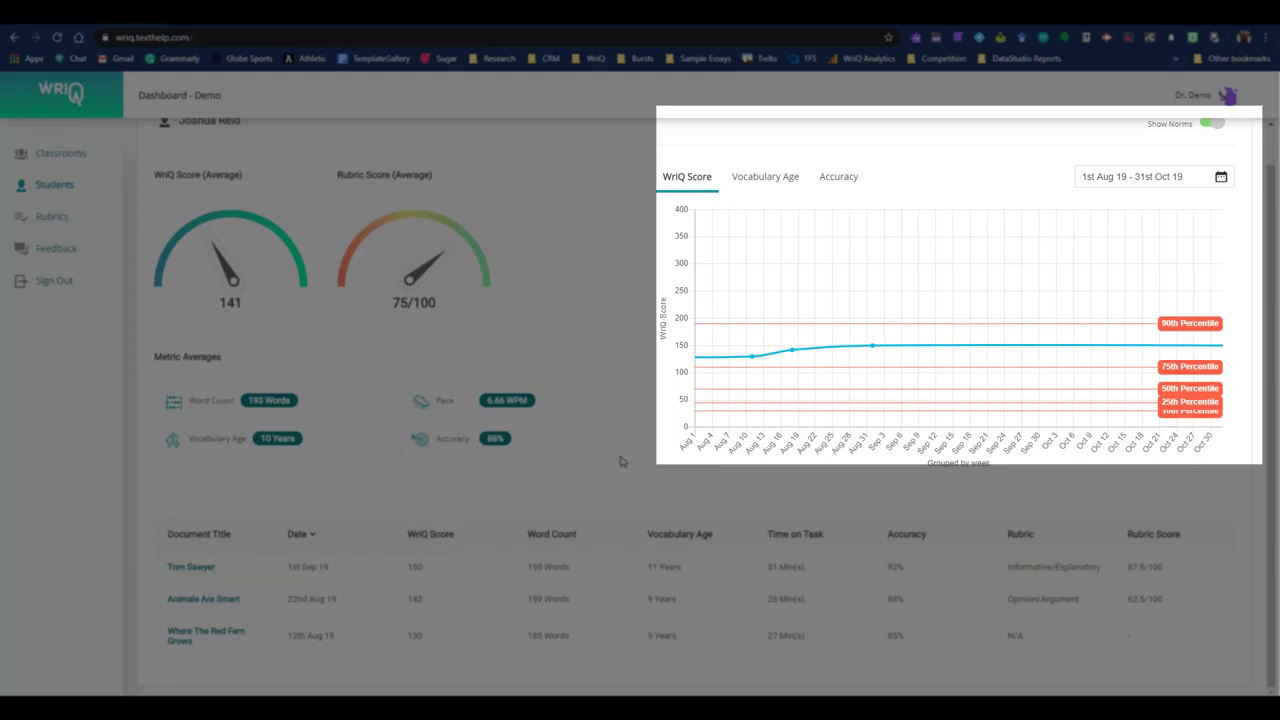
Chart vocabulary age, toggle Show Norms off and back on, then go to Rubrics
click(765, 190)
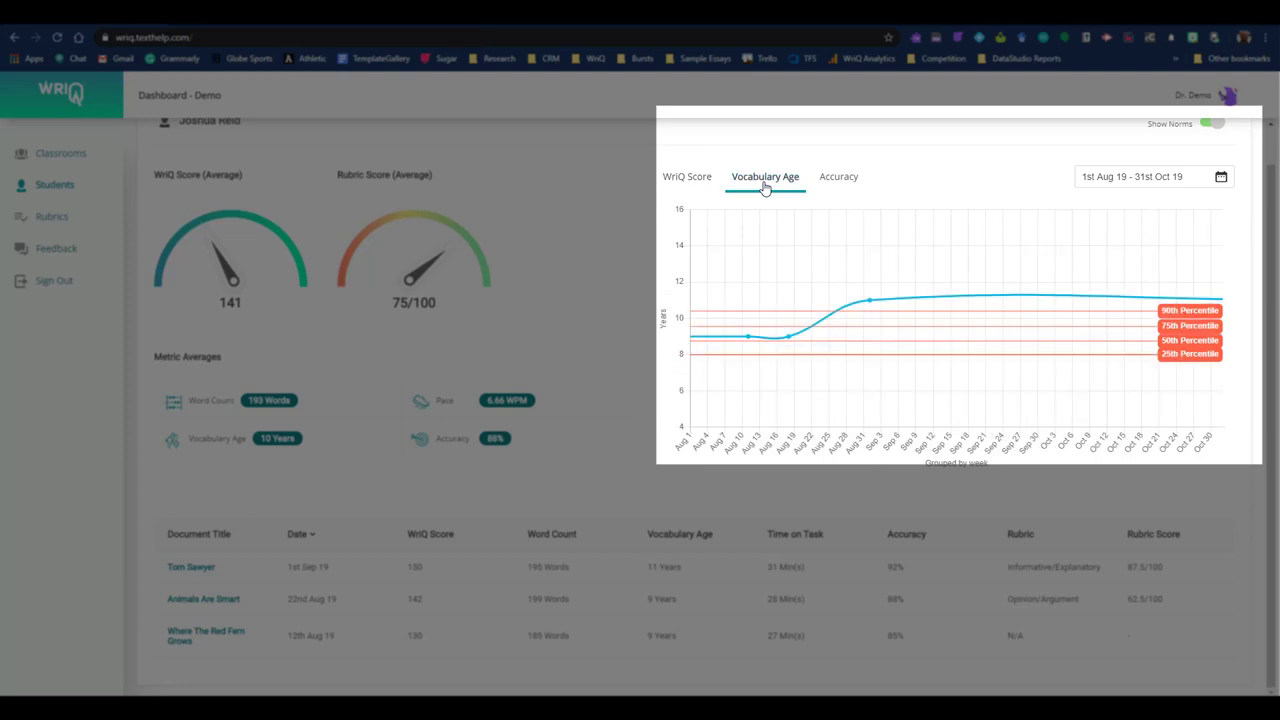
click(1211, 126)
click(1211, 127)
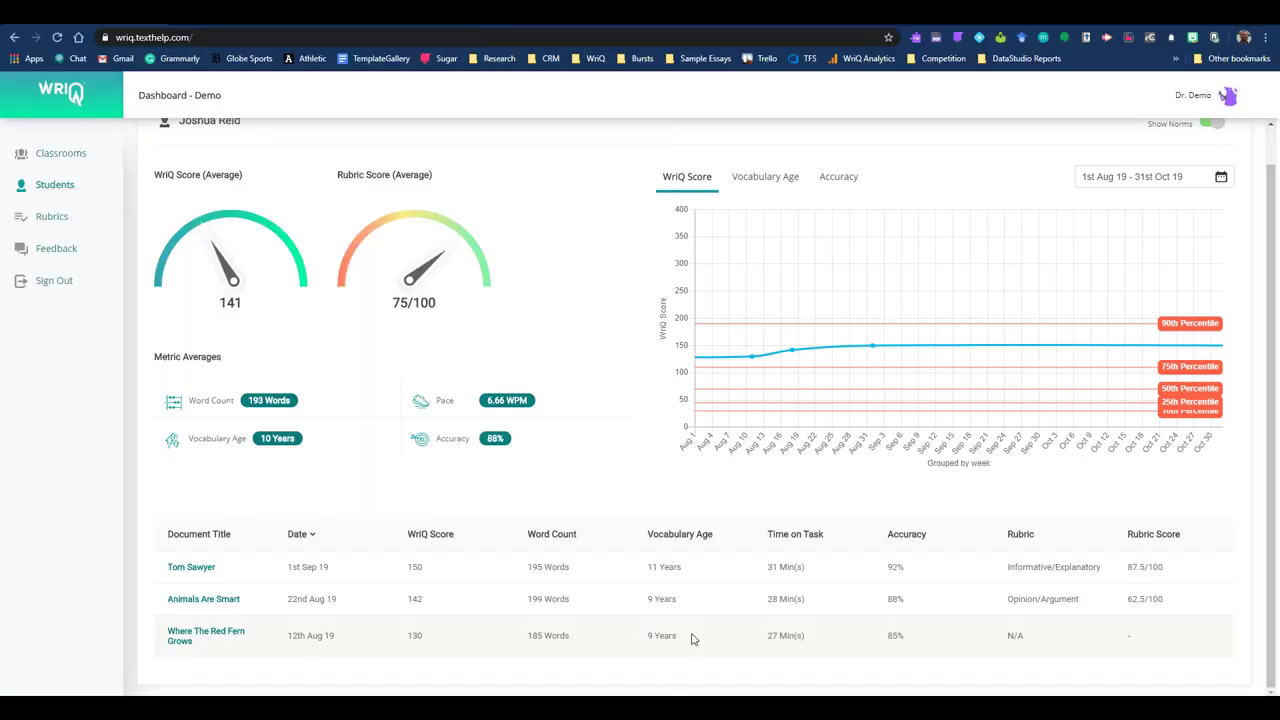
click(62, 224)
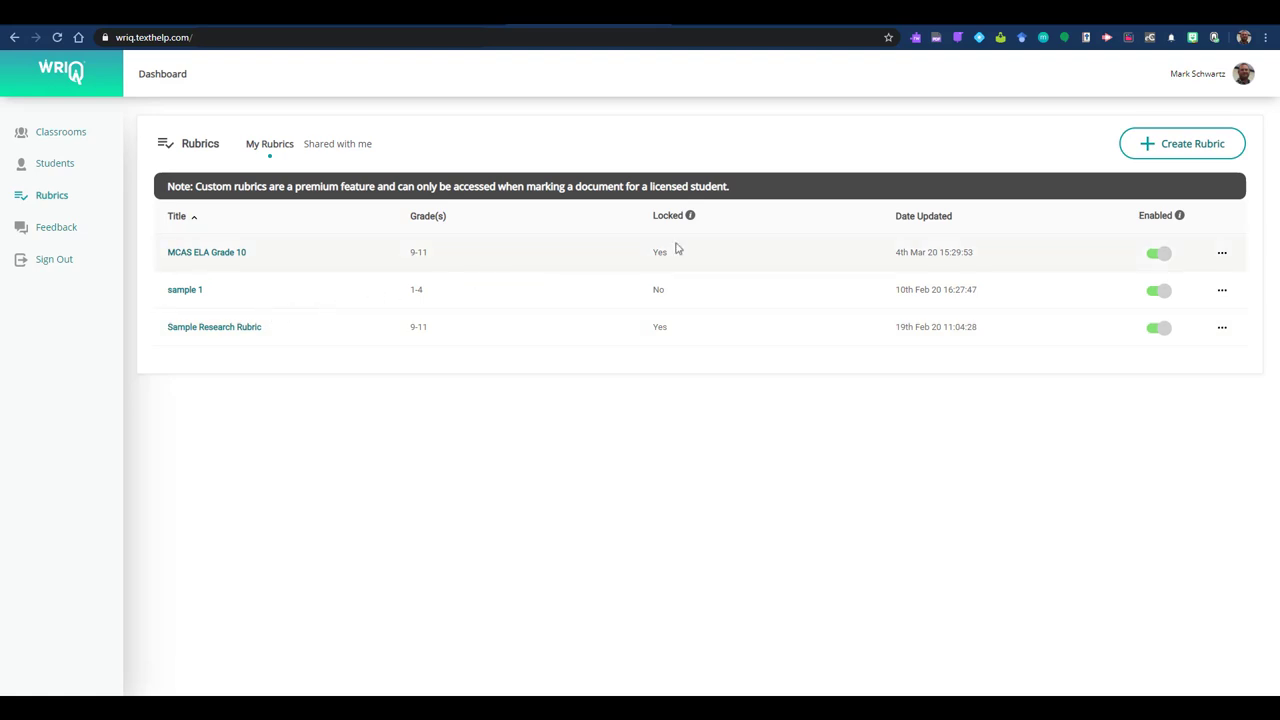
click(1200, 160)
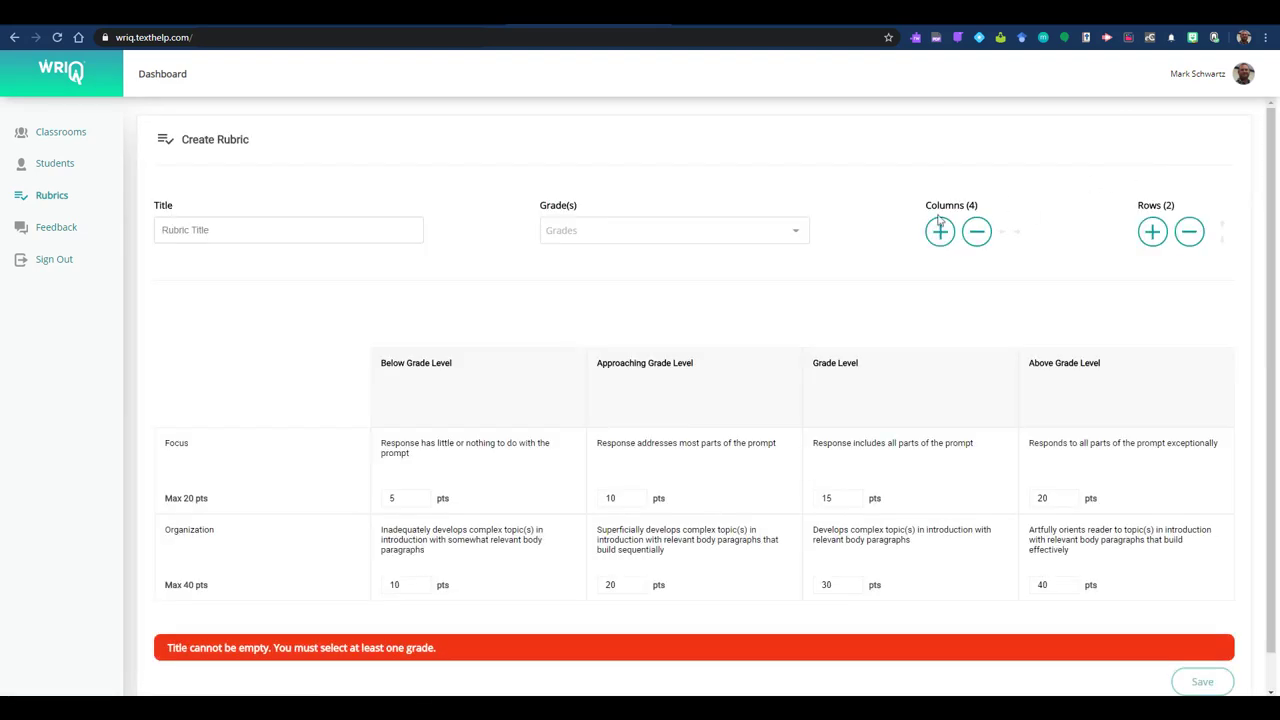
scroll(865, 237, down, 1)
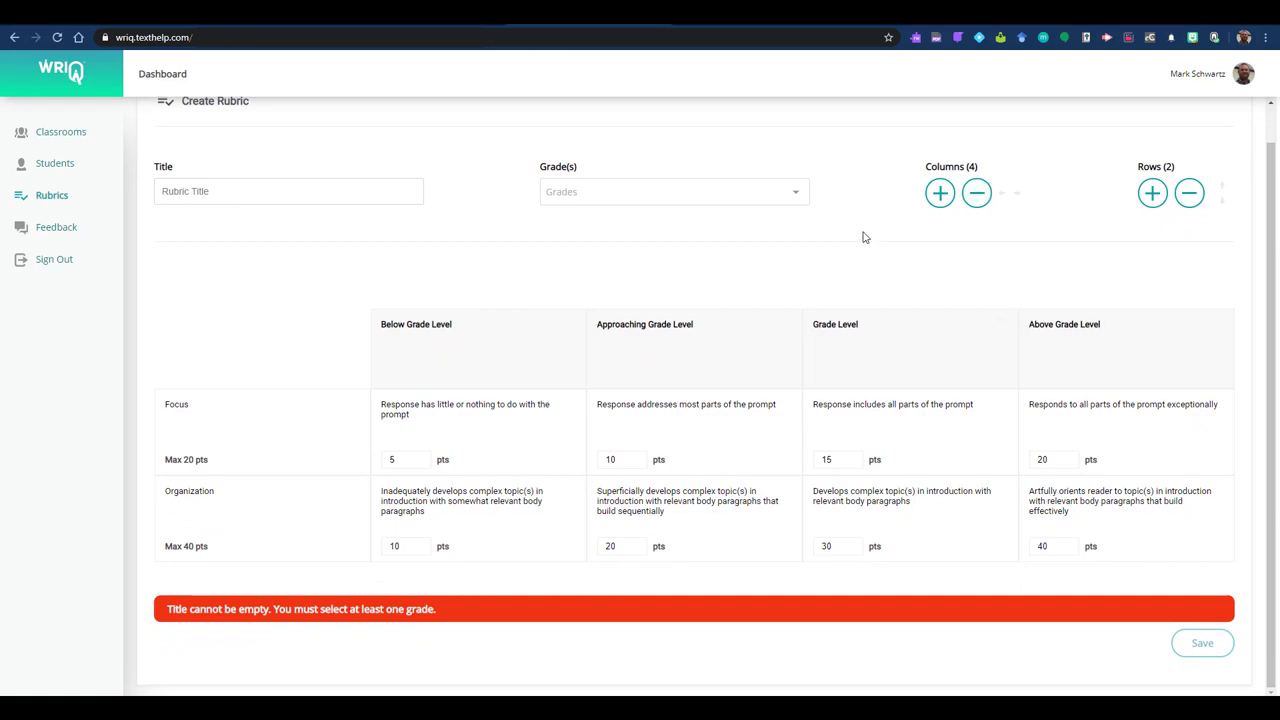
click(15, 38)
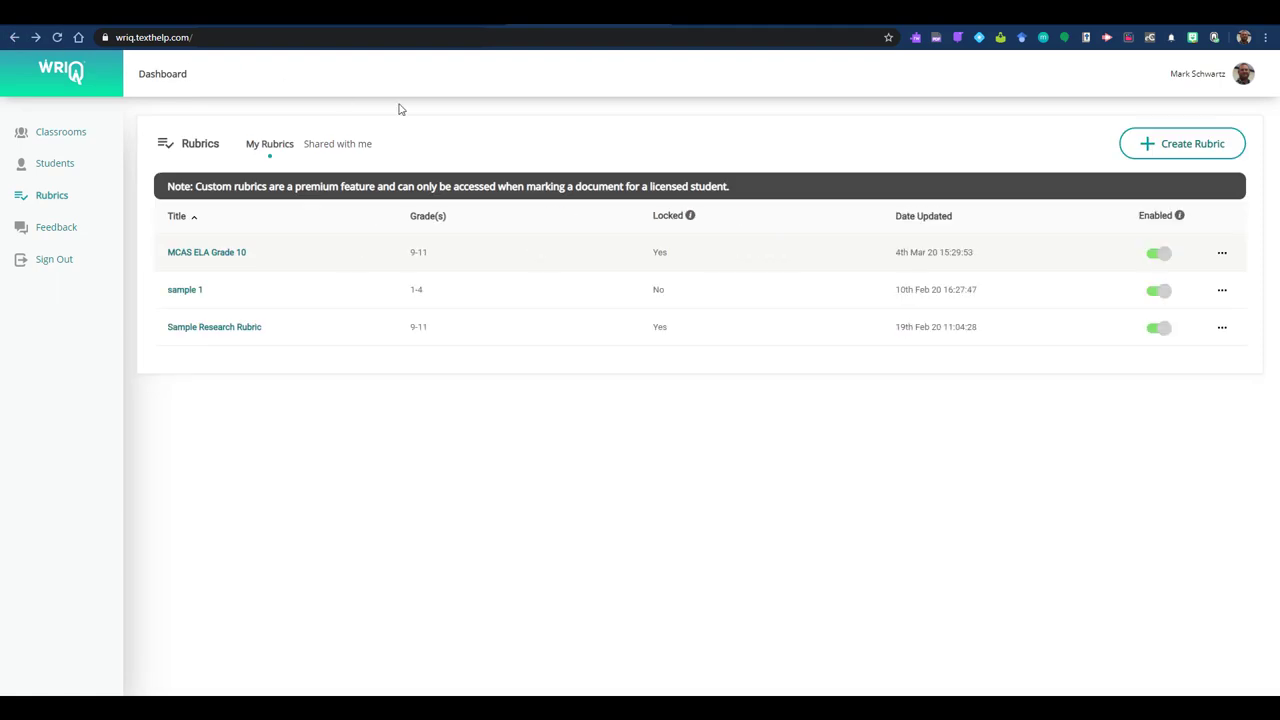
Share the MCAS ELA Grade 10 rubric from its options, copy the link, and close the window
click(1221, 254)
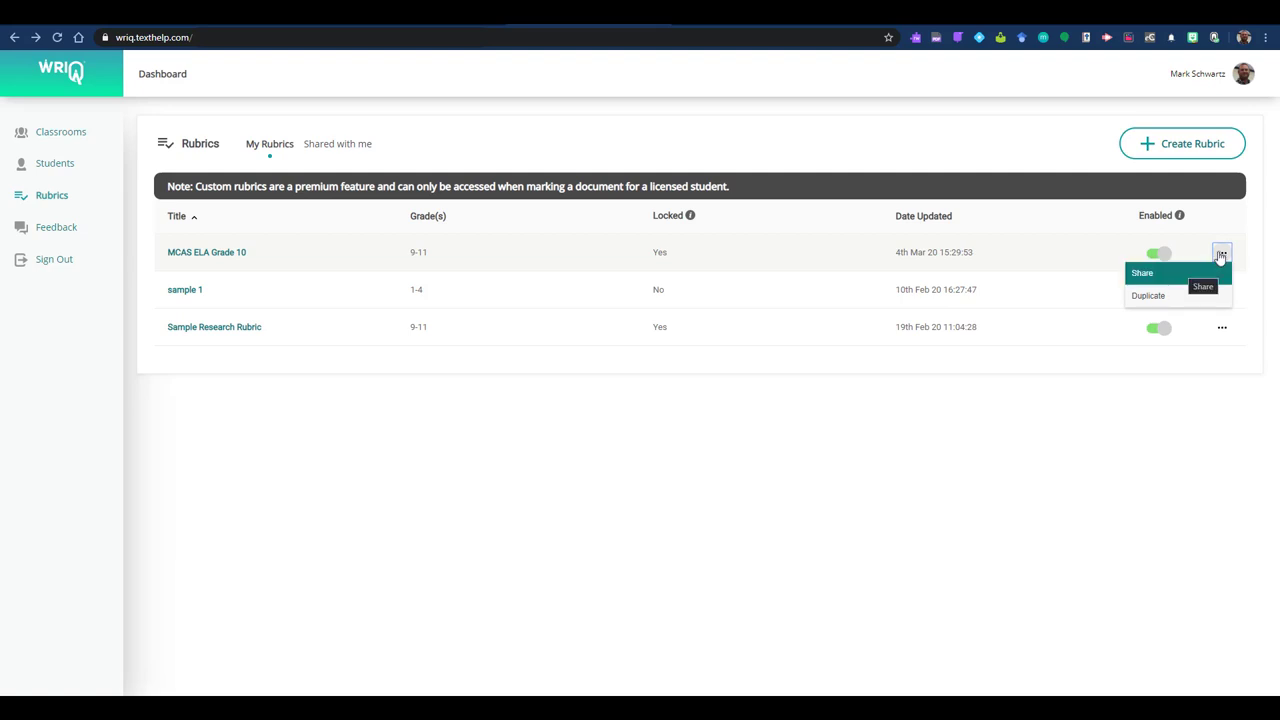
click(1183, 272)
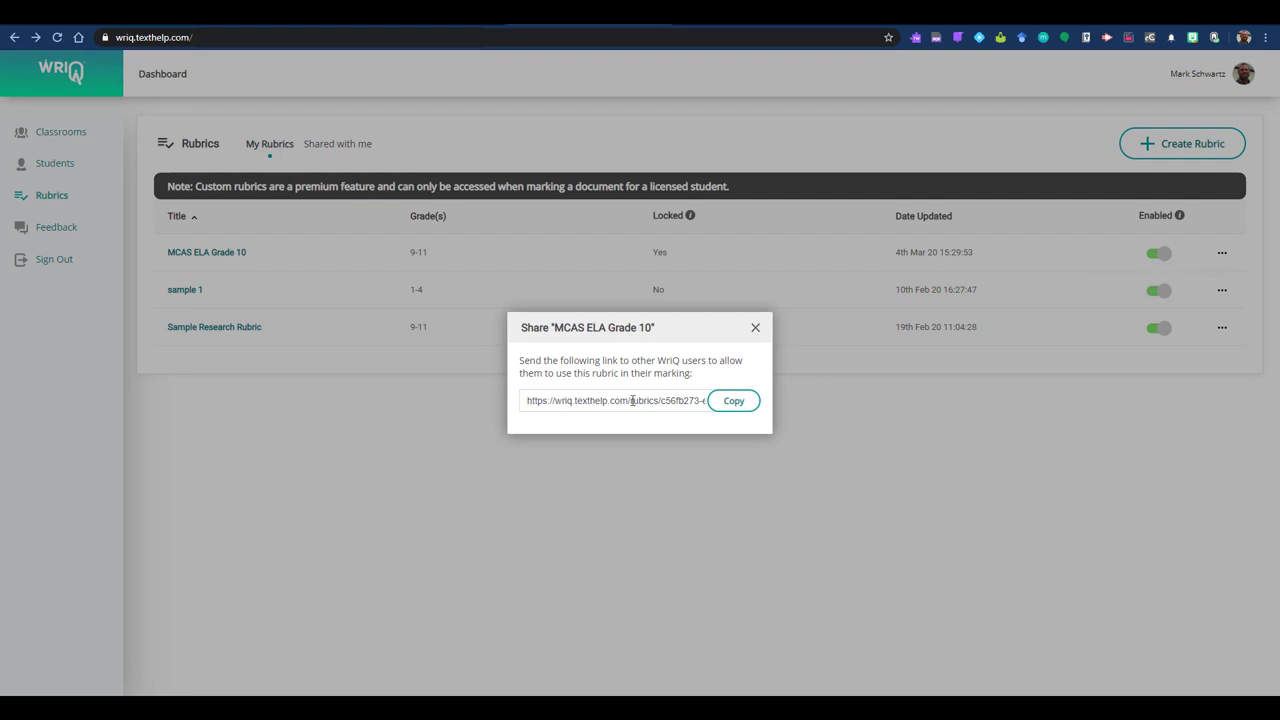
click(751, 404)
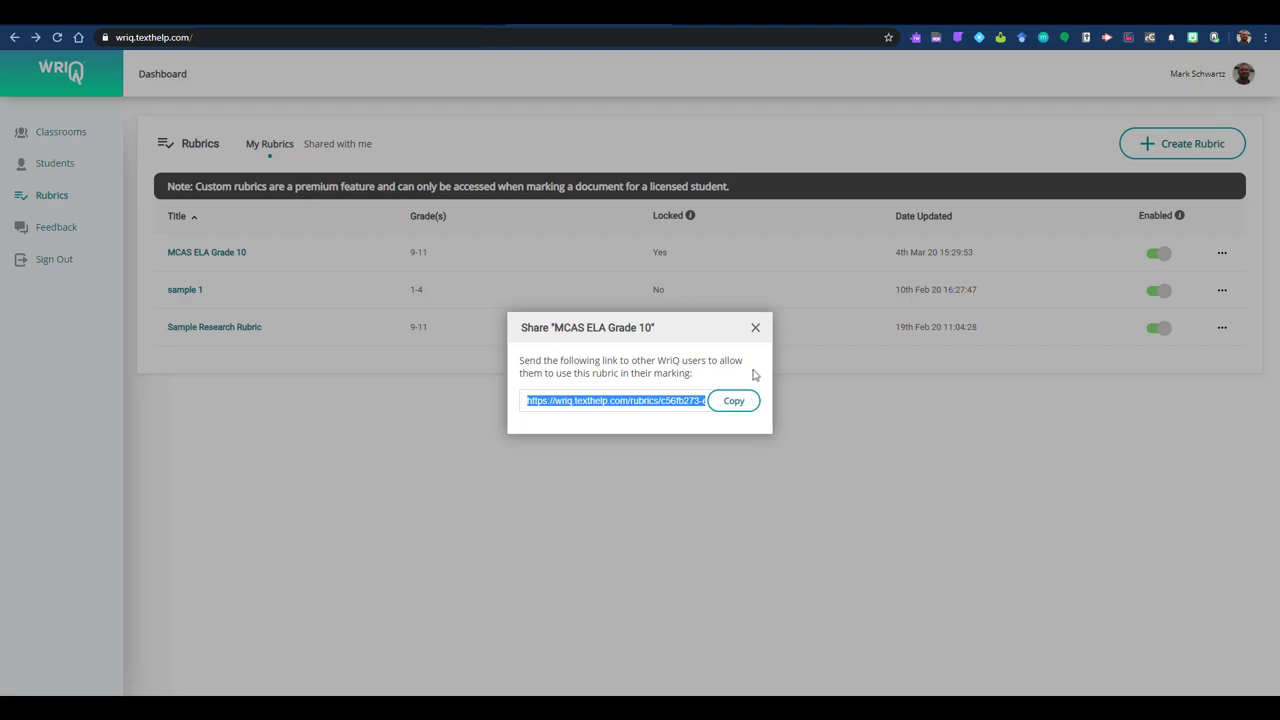
click(755, 328)
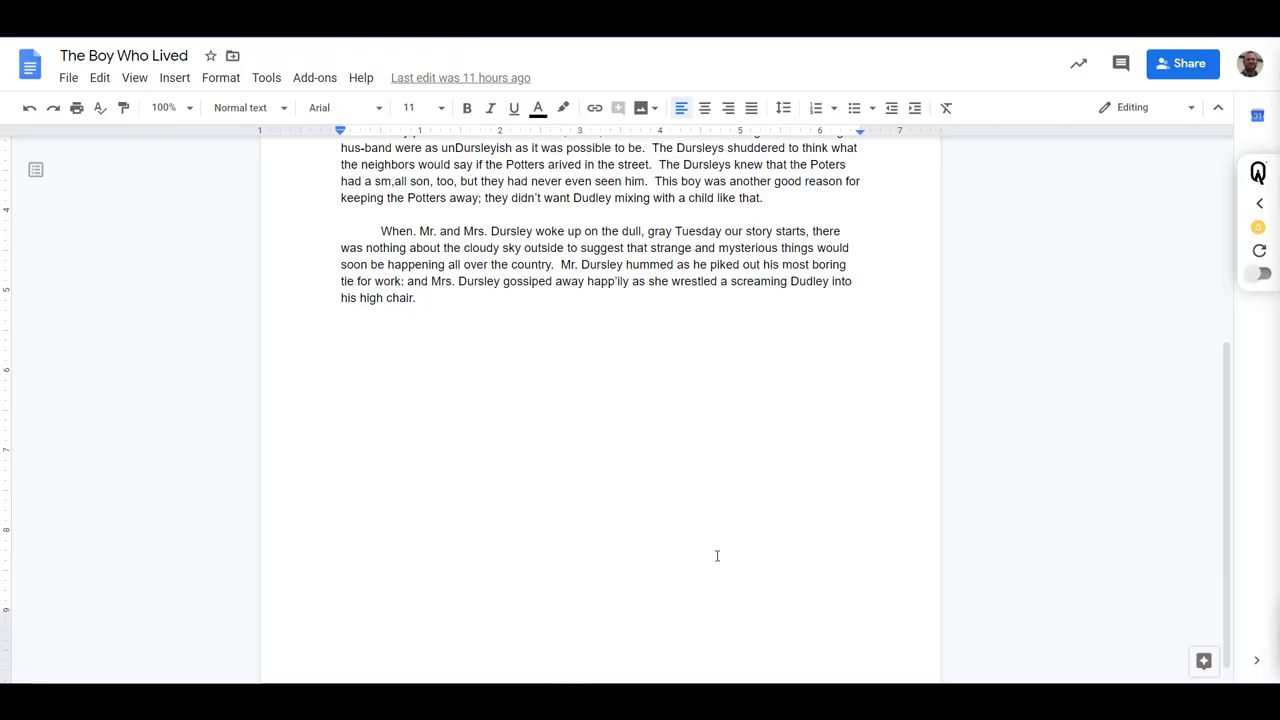
Open the WriQ sidebar and choose 'I am a Student' from its menu
click(1259, 203)
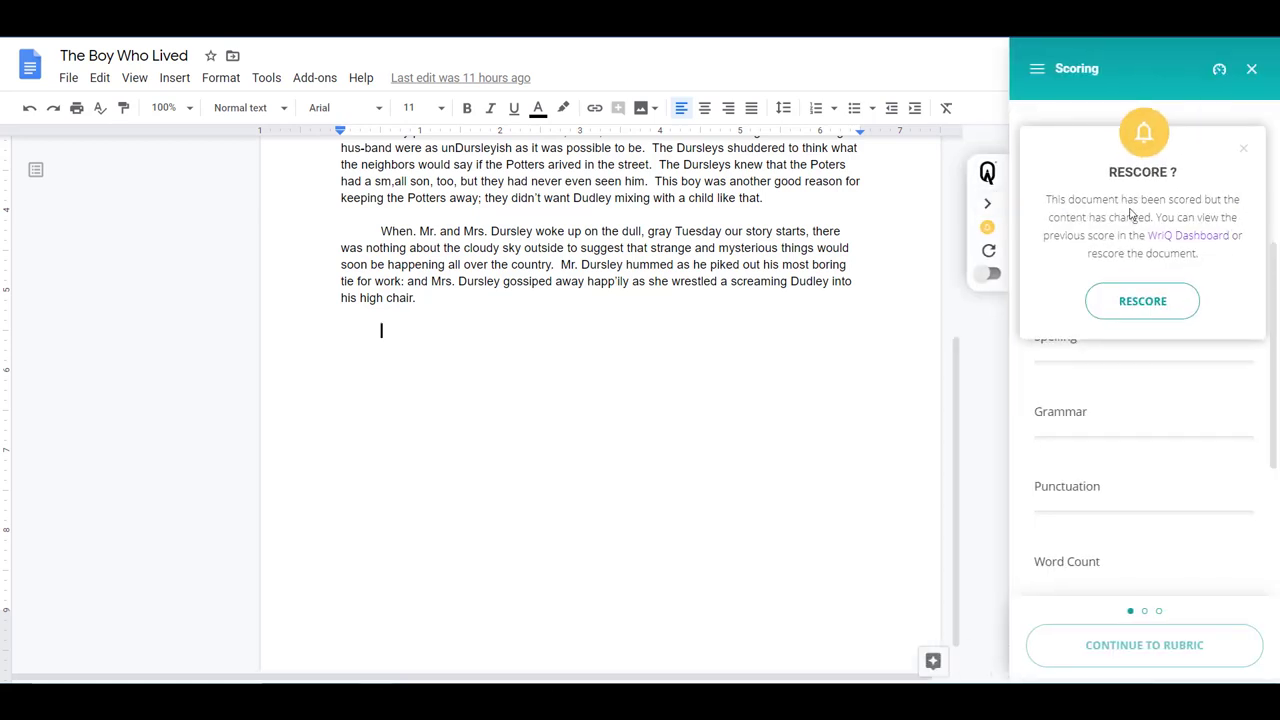
click(1037, 68)
click(1090, 145)
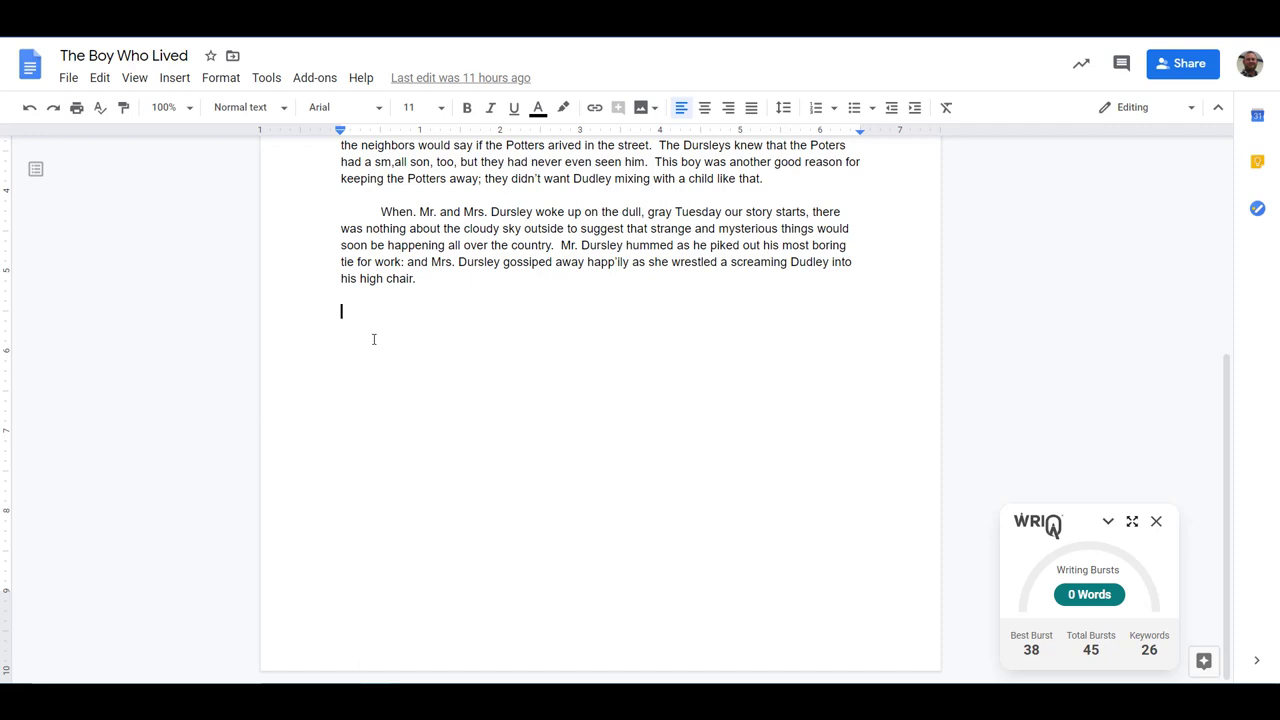
Type 'The quick brown fox jumps over the lazy dog. Calculus, biology, geometry, and literature are all subjects in school.'
text(Th)
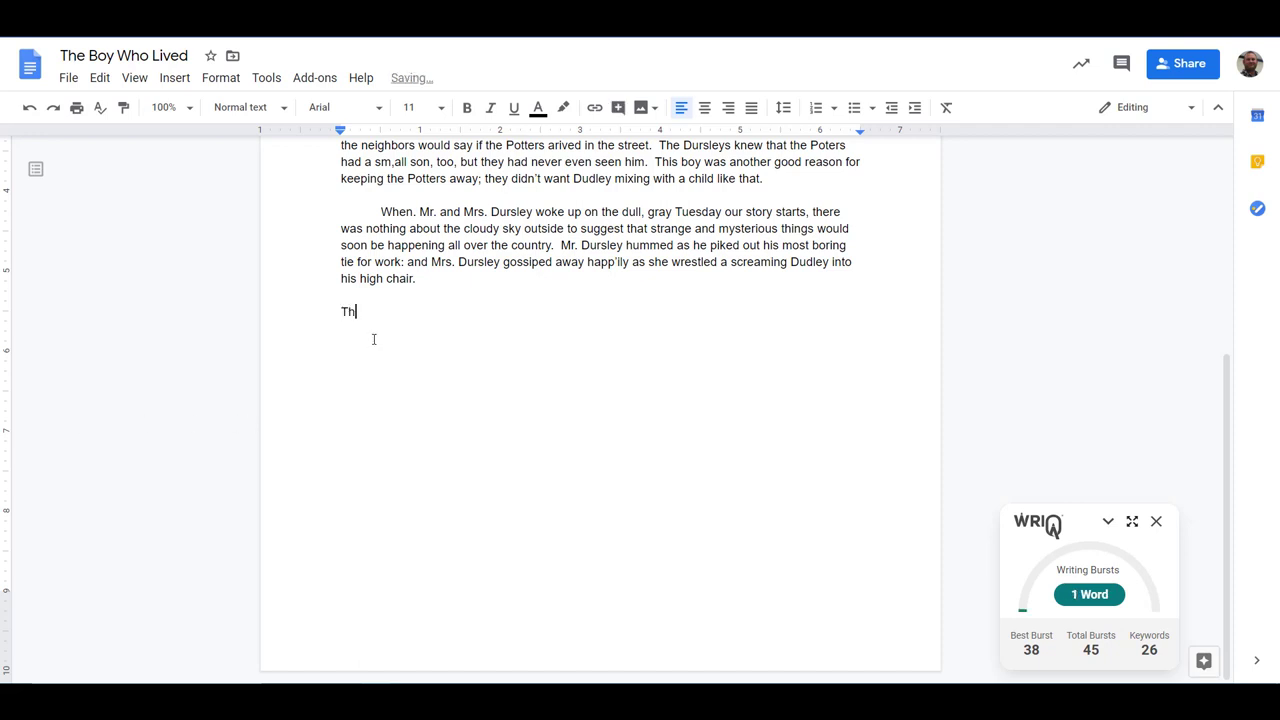
text(e quick brown fox ju)
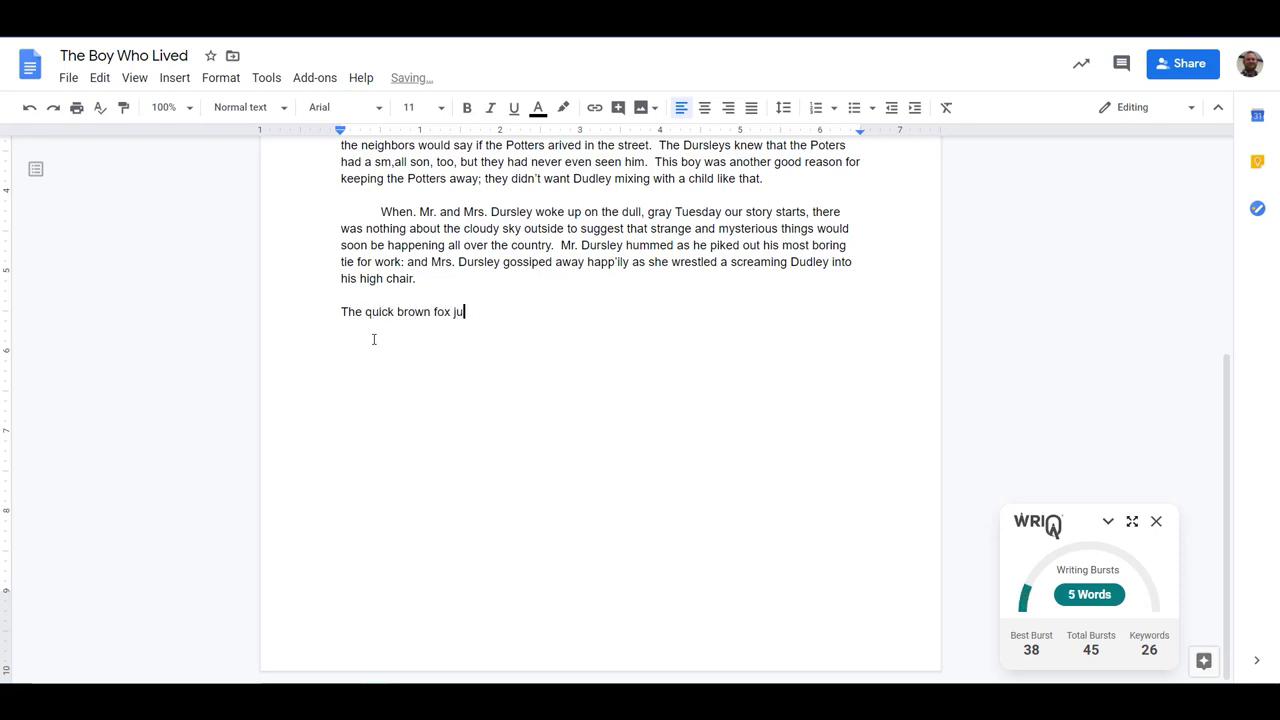
text(mps over the lazy )
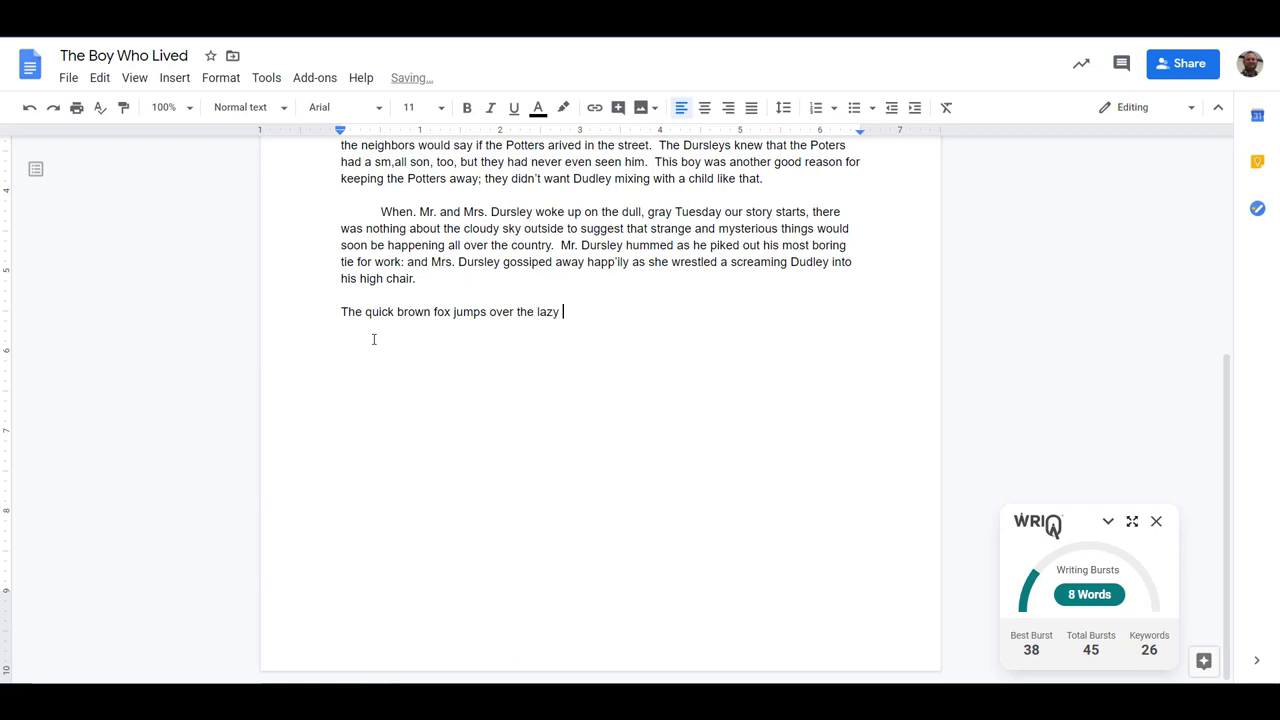
text(dog.  Cal)
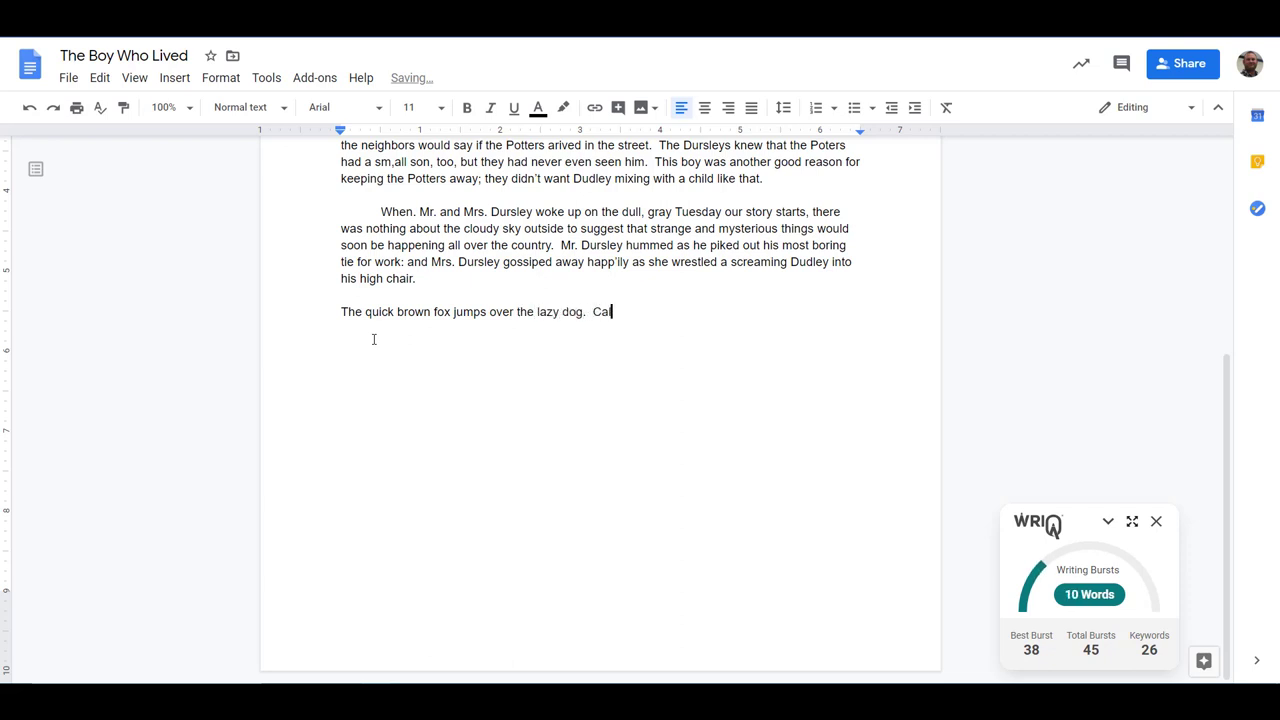
text(culus, bl)
text(on)
key(BackSpace)
text(logy, geometry)
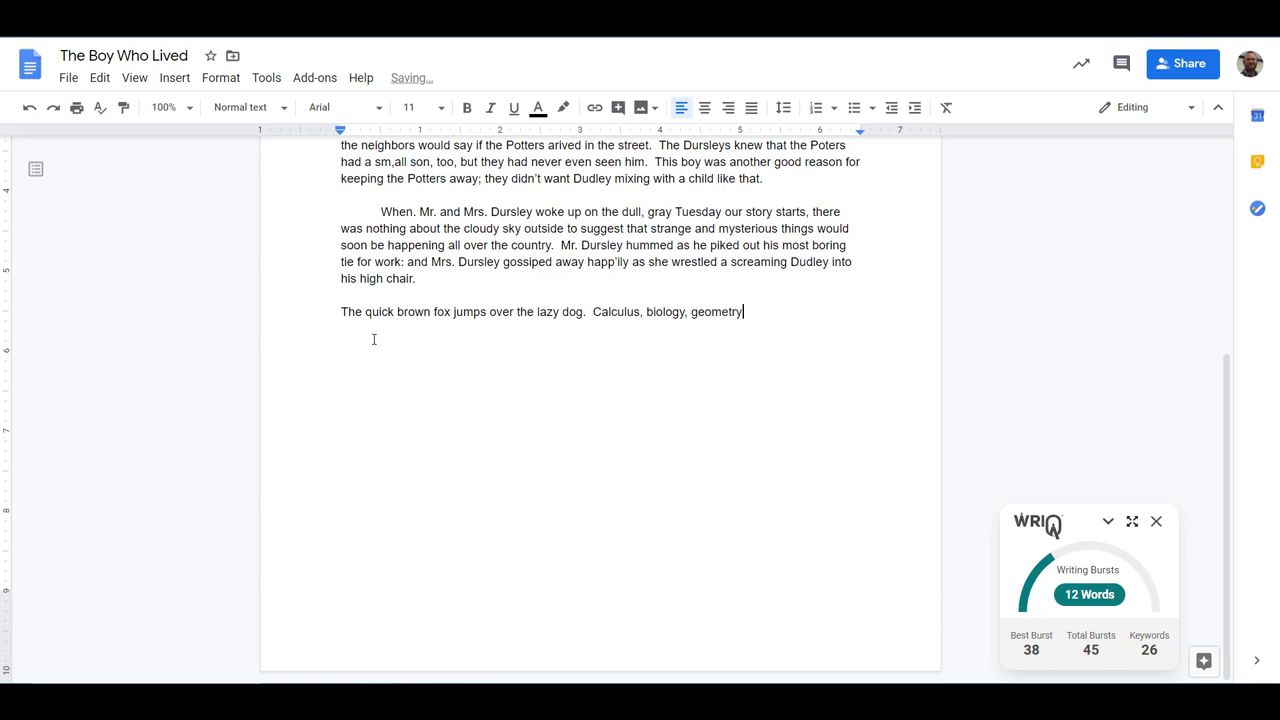
text(, and literature are)
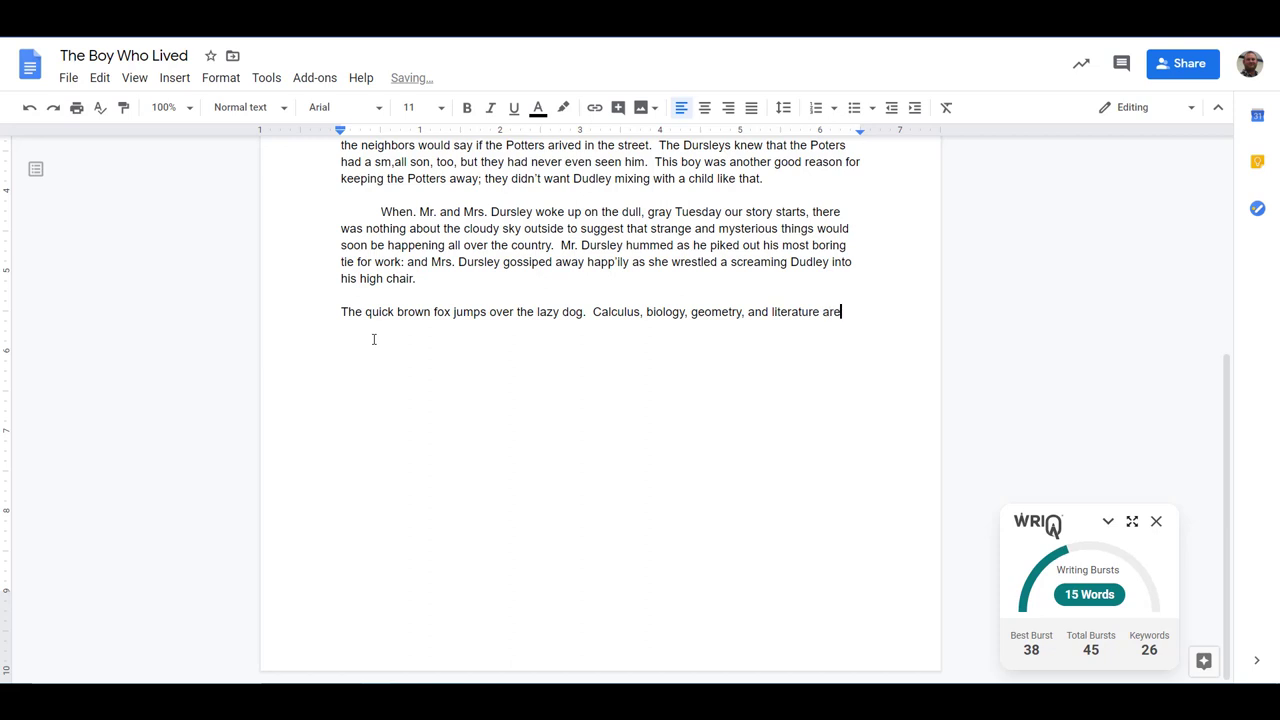
text( all subjects in school.)
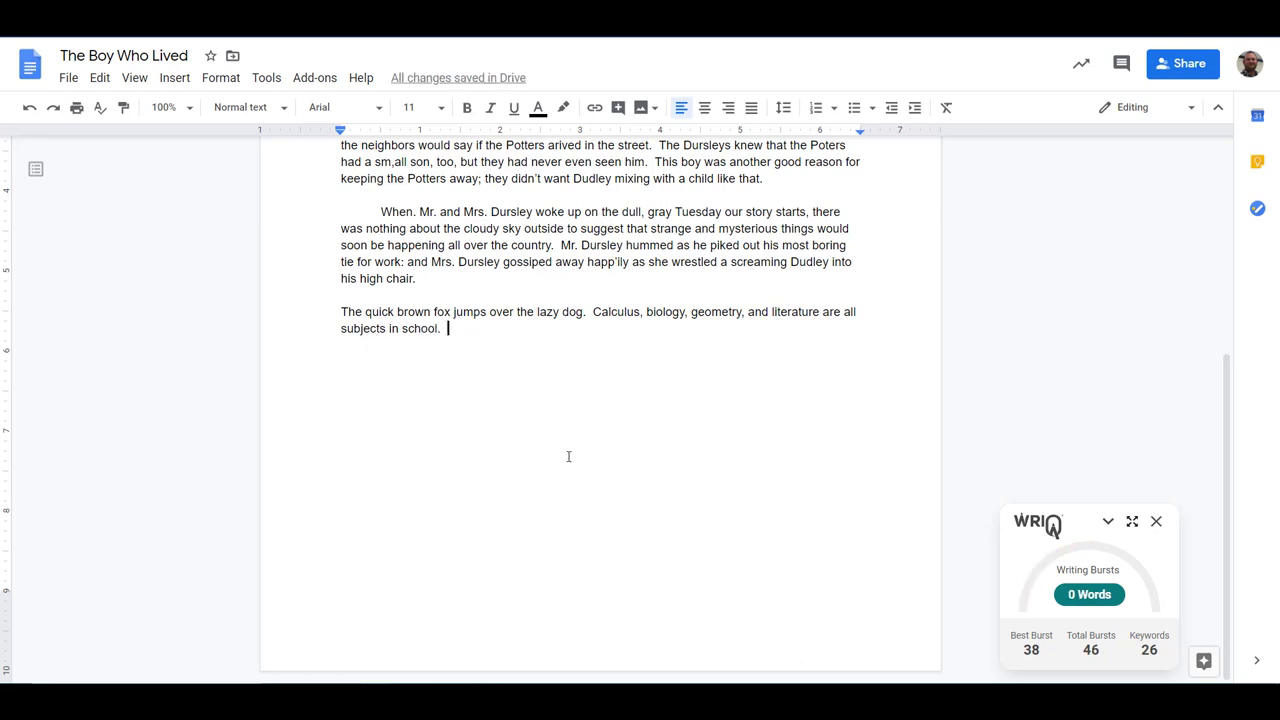
Collapse and restore the writing tracker, then maximize it into the full statistics panel
click(1107, 521)
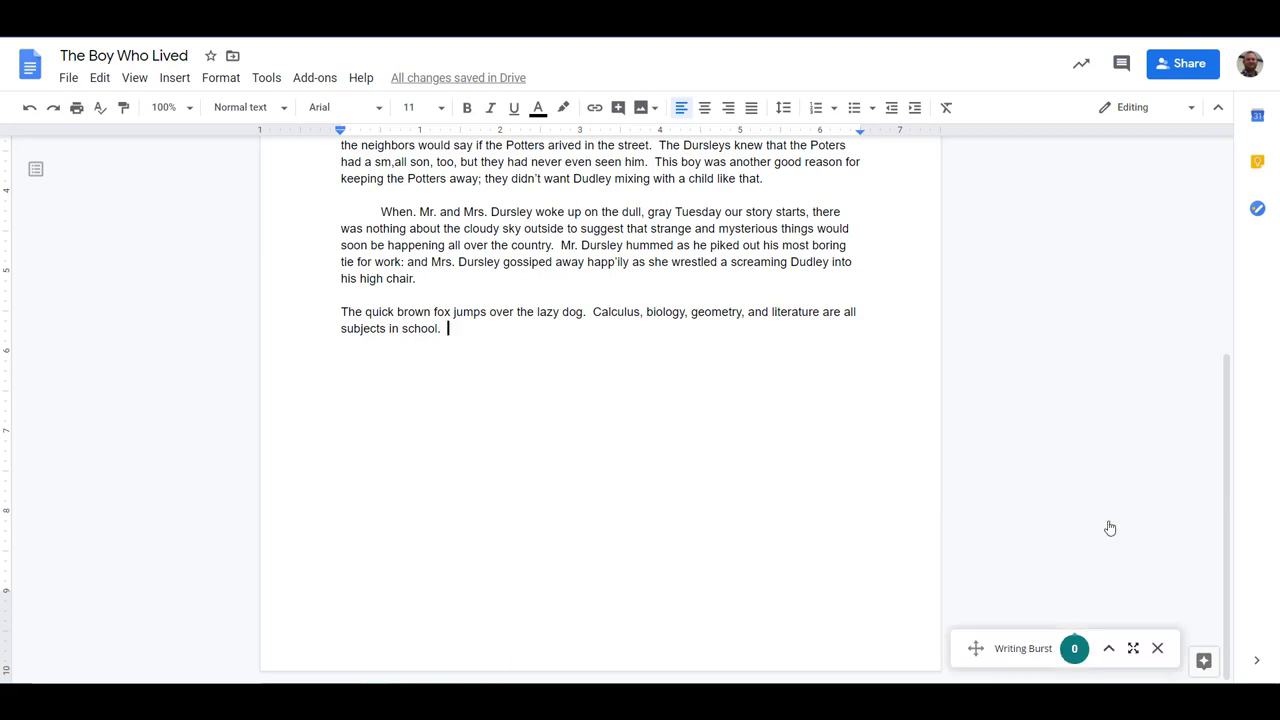
click(1108, 648)
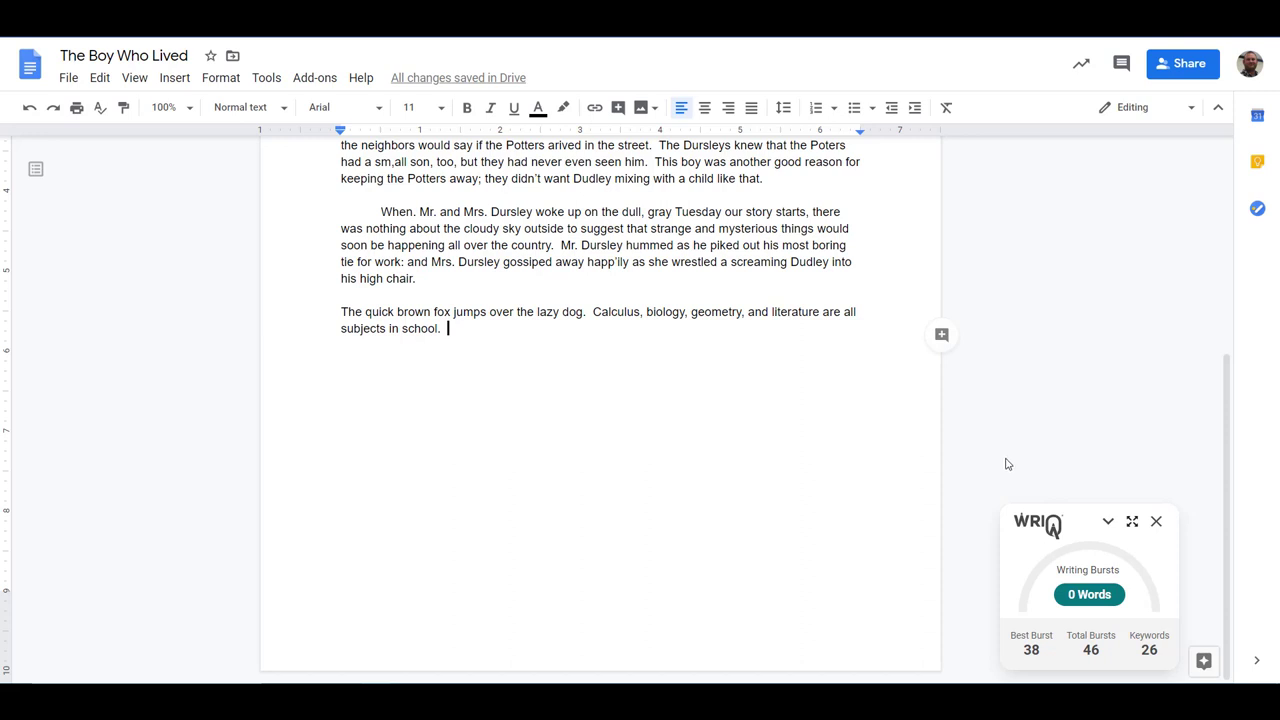
click(1132, 523)
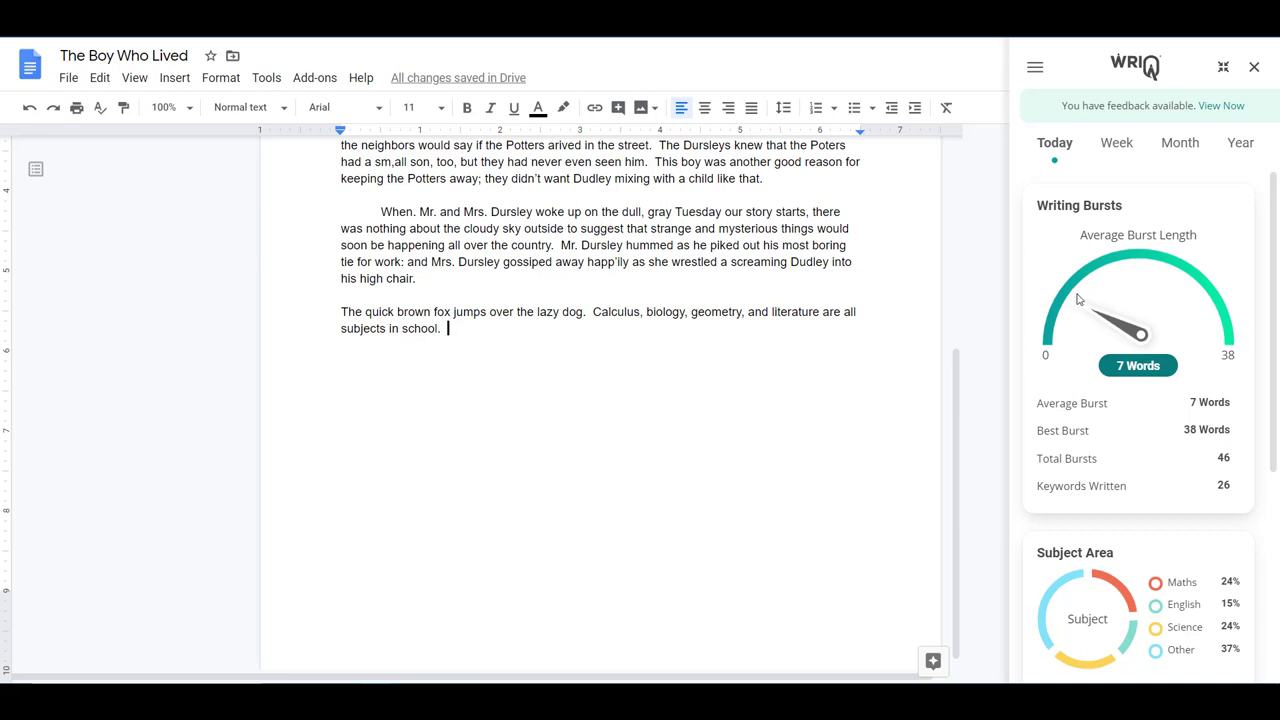
Step the statistics through Week and Month to Year: 358,747 words and a 74-word best burst
click(1134, 146)
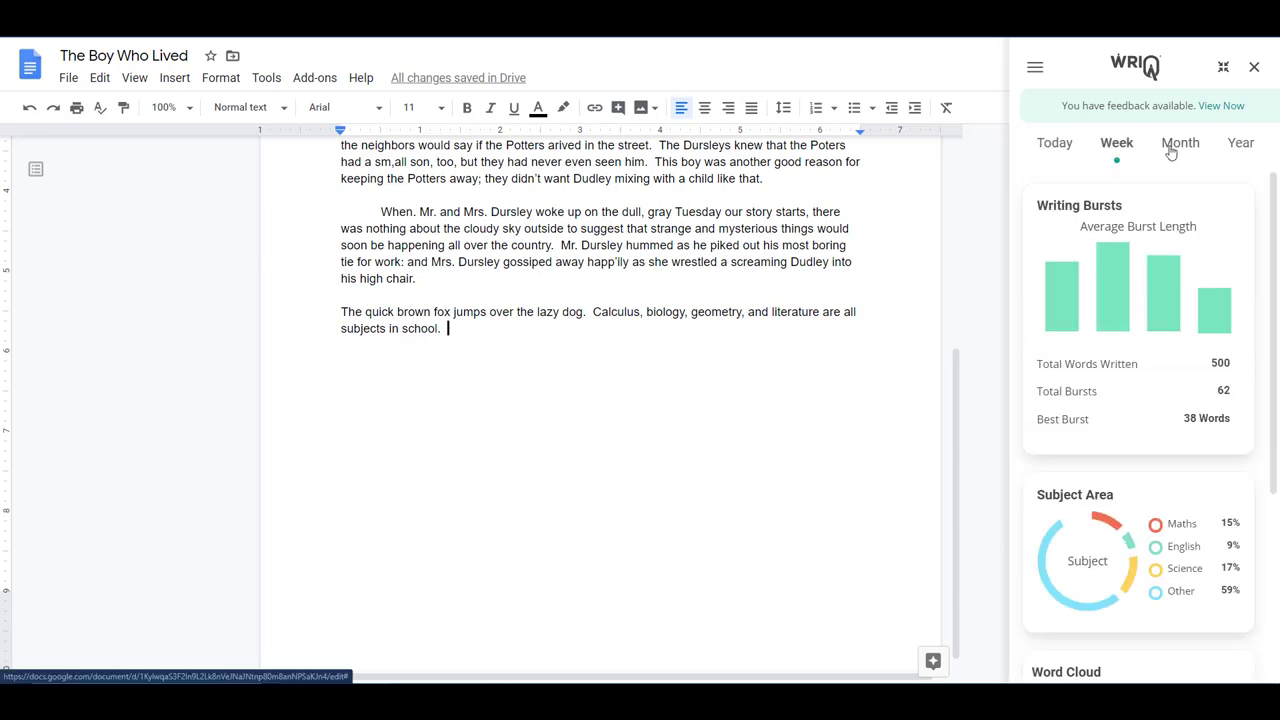
click(1169, 151)
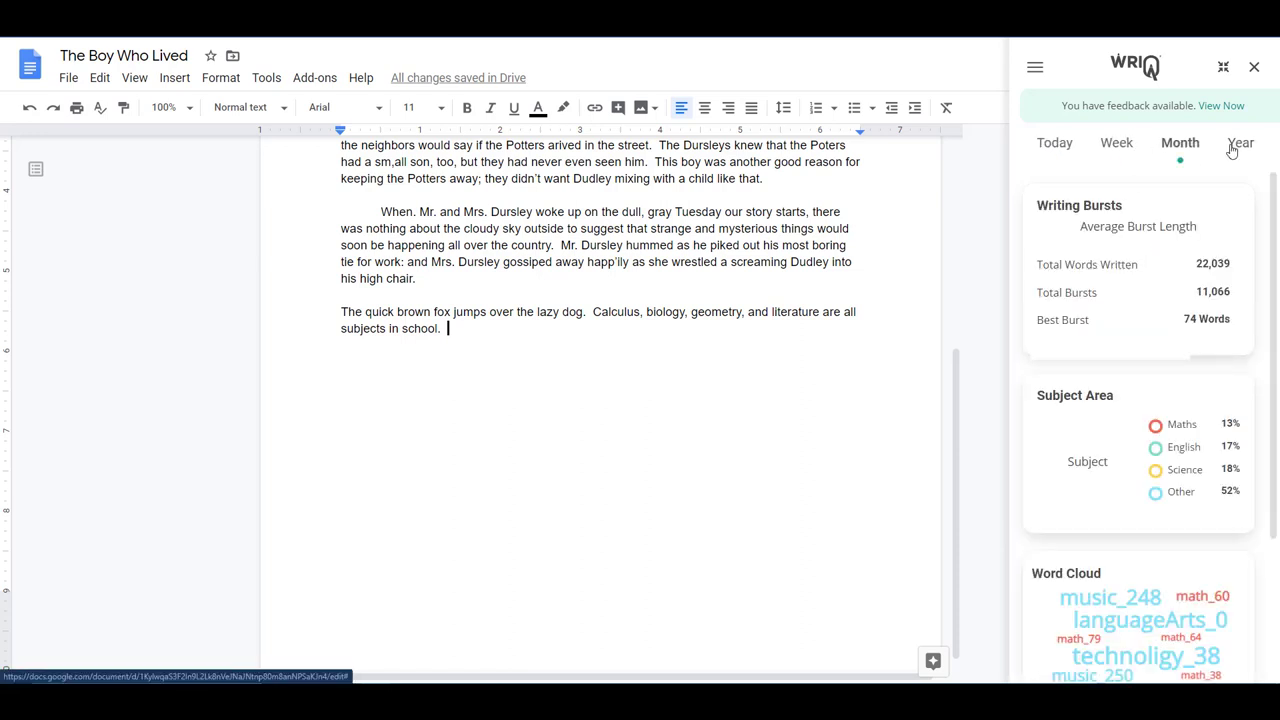
click(1233, 149)
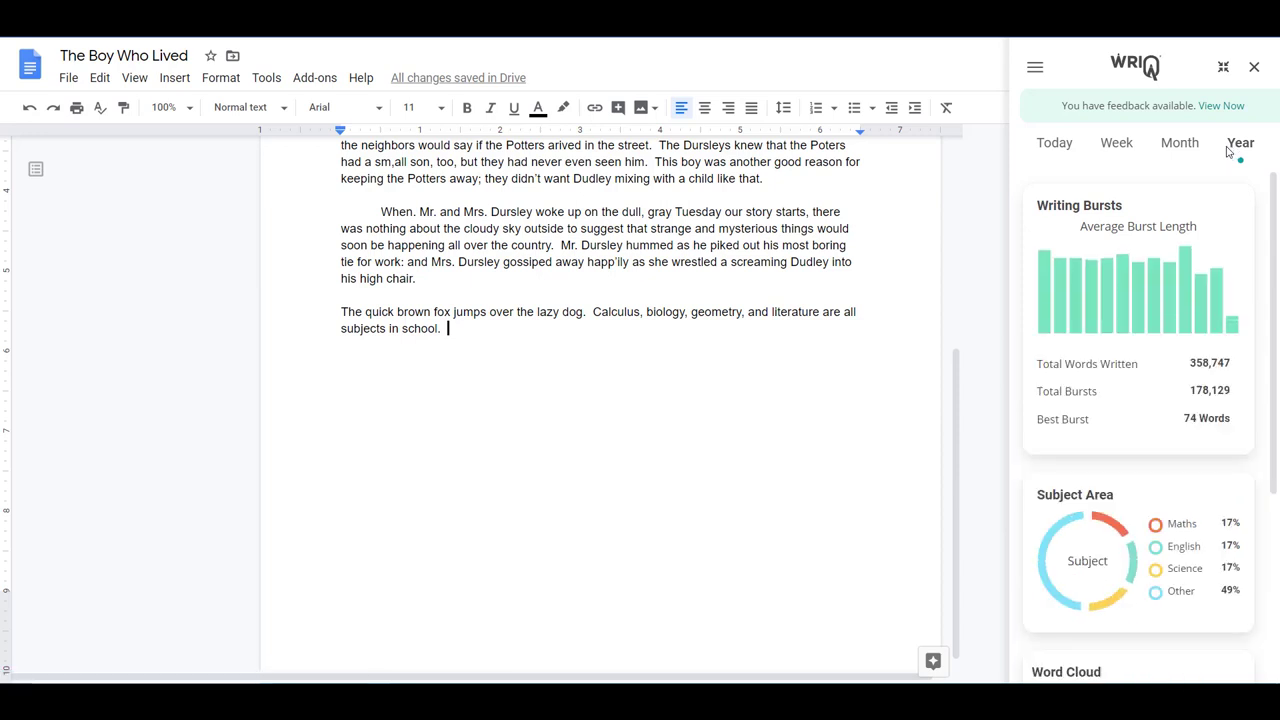
Open Achievements from the WriQ menu and scroll past the Badges to the Bookshelf milestones
click(1035, 70)
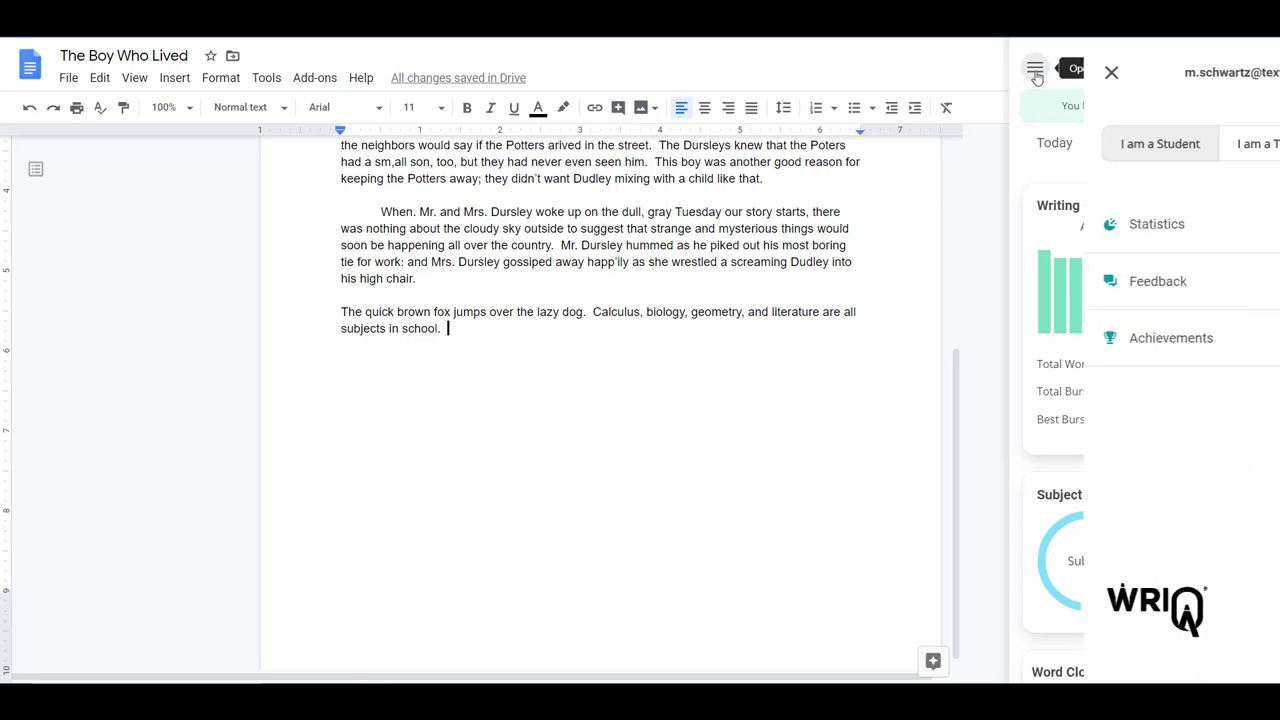
click(1095, 344)
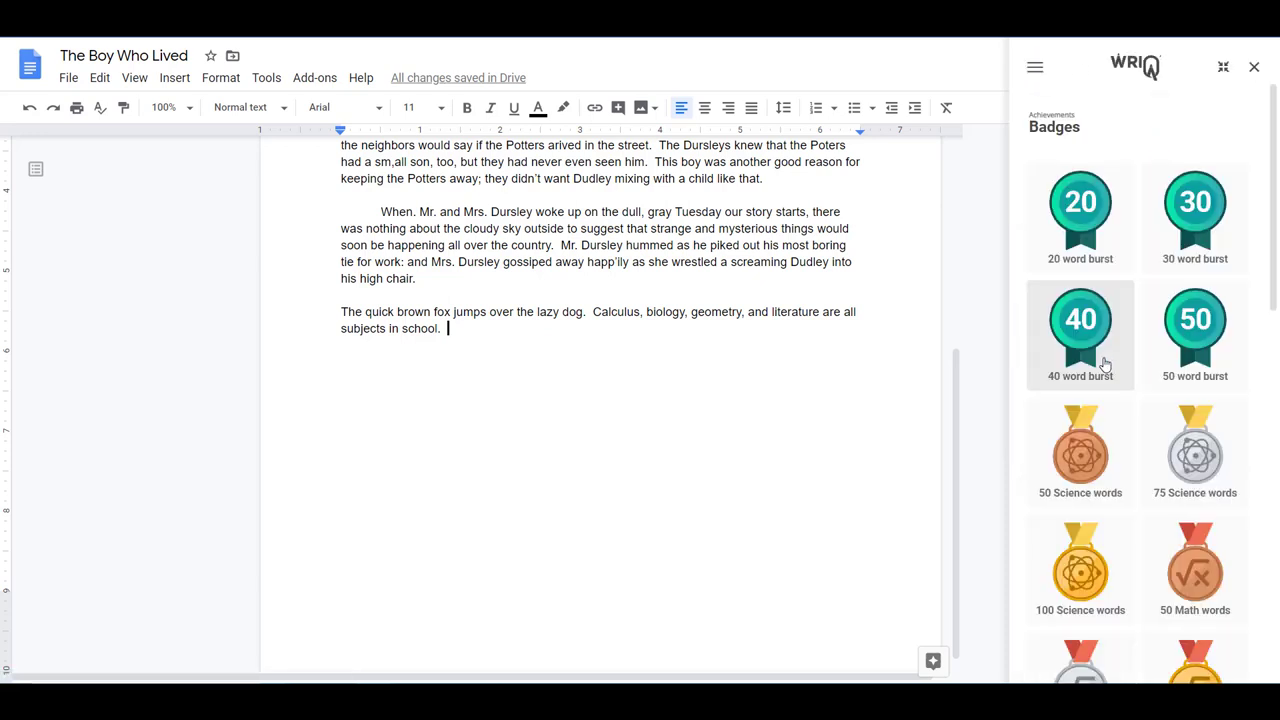
scroll(1121, 336, down, 1)
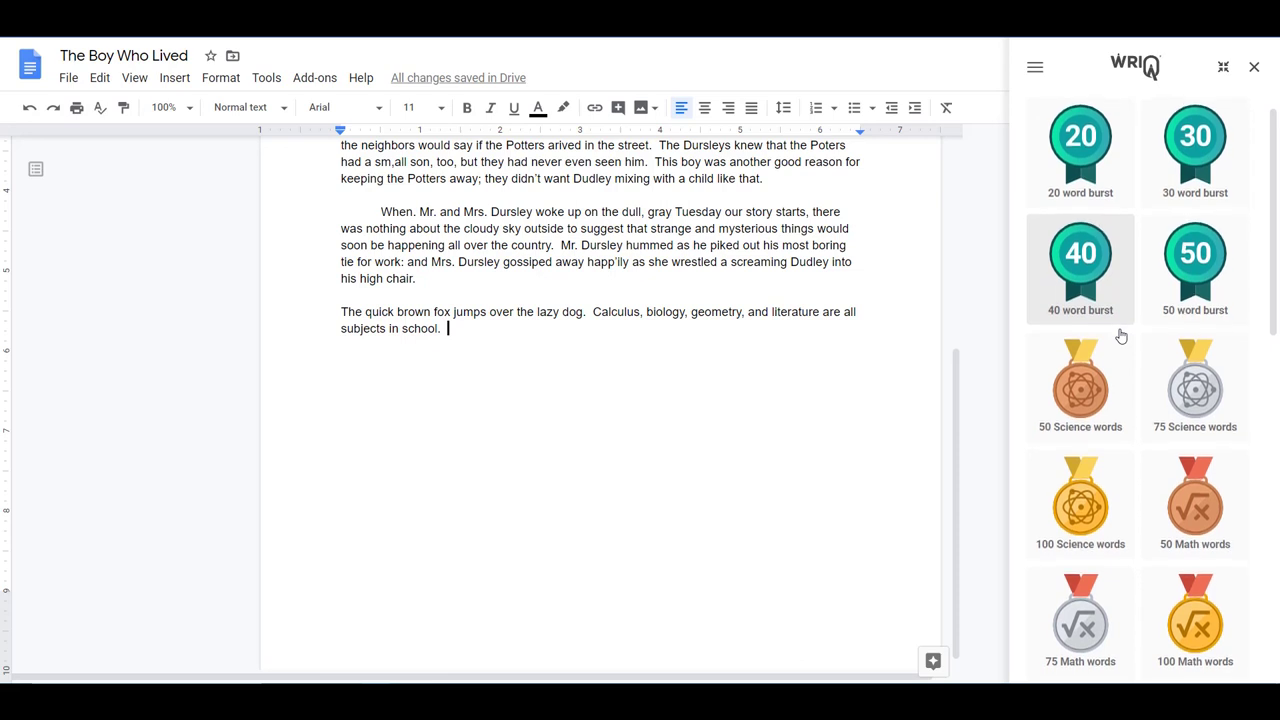
scroll(1121, 340, down, 2)
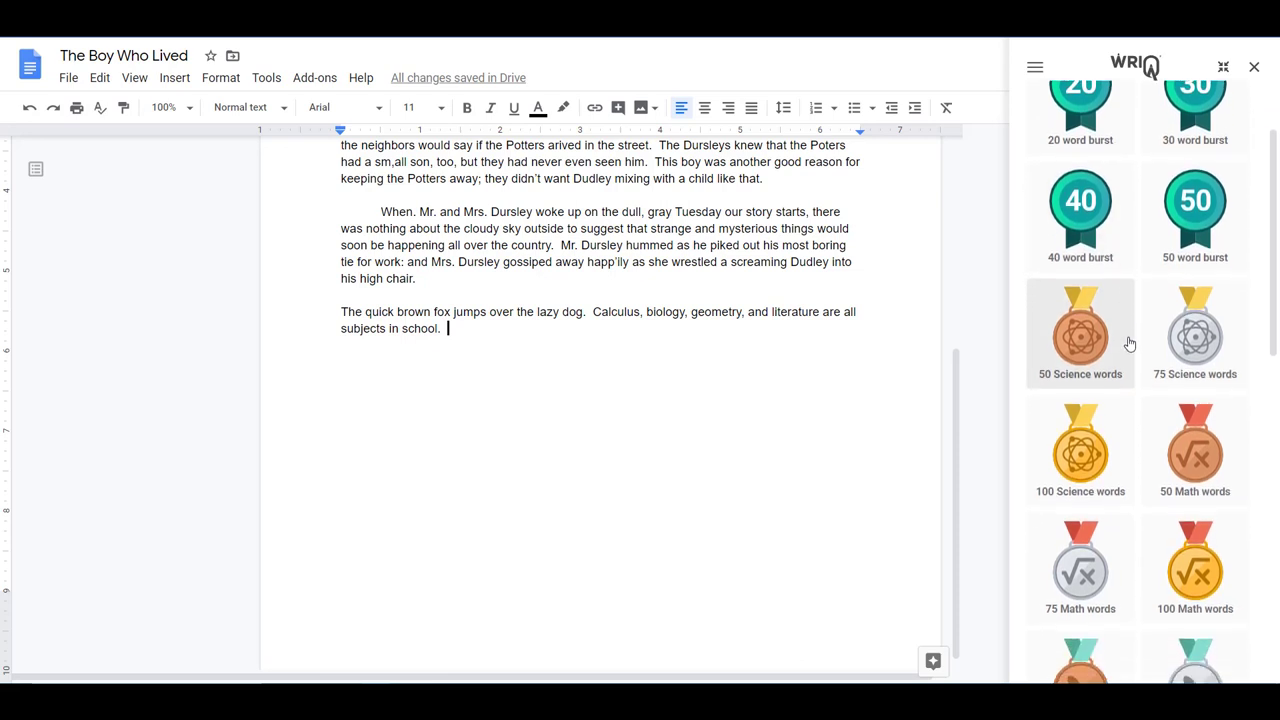
scroll(1129, 344, down, 10)
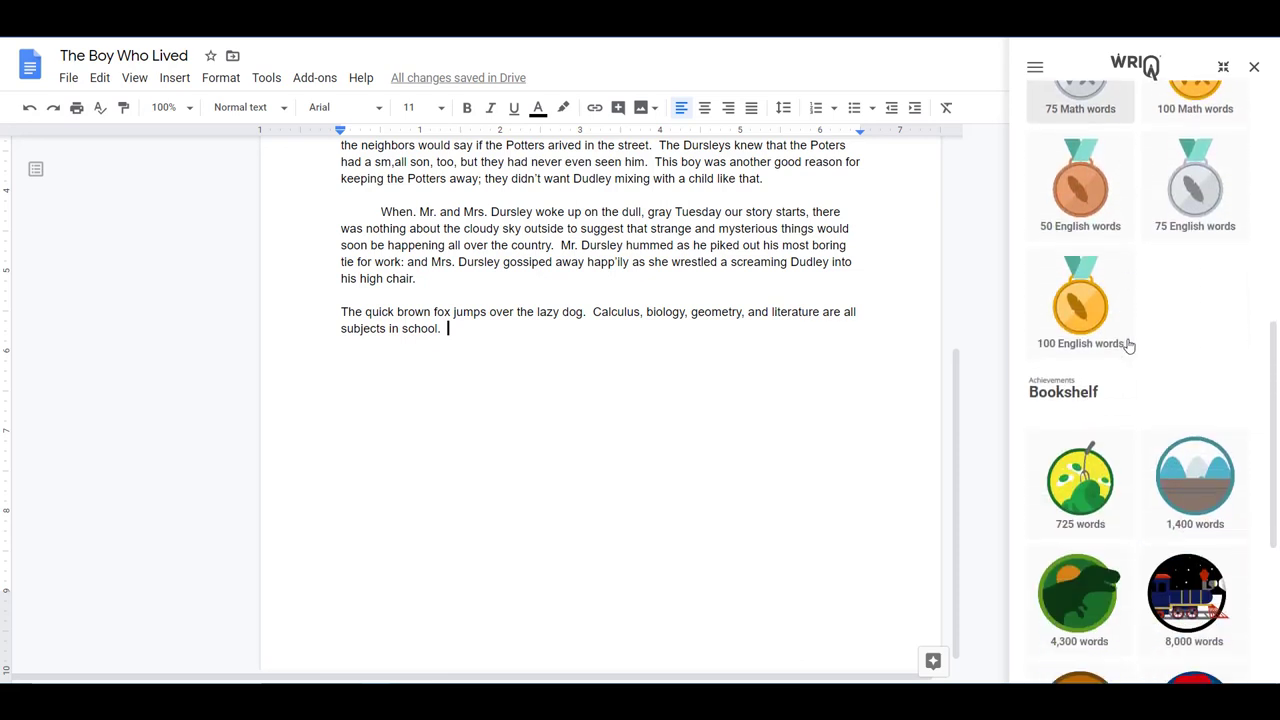
scroll(1129, 345, down, 3)
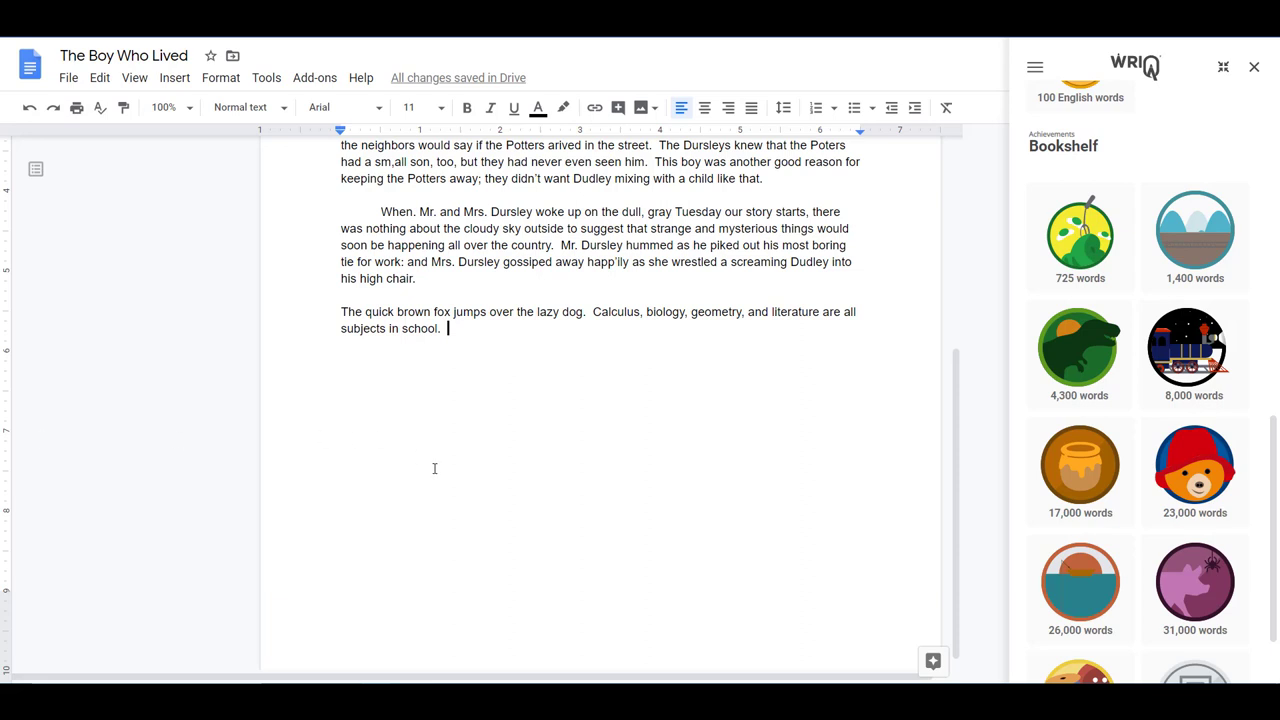
Open Feedback from the WriQ menu to see the 'Great story' comment, WriQ Score and Rubric Score
click(1035, 67)
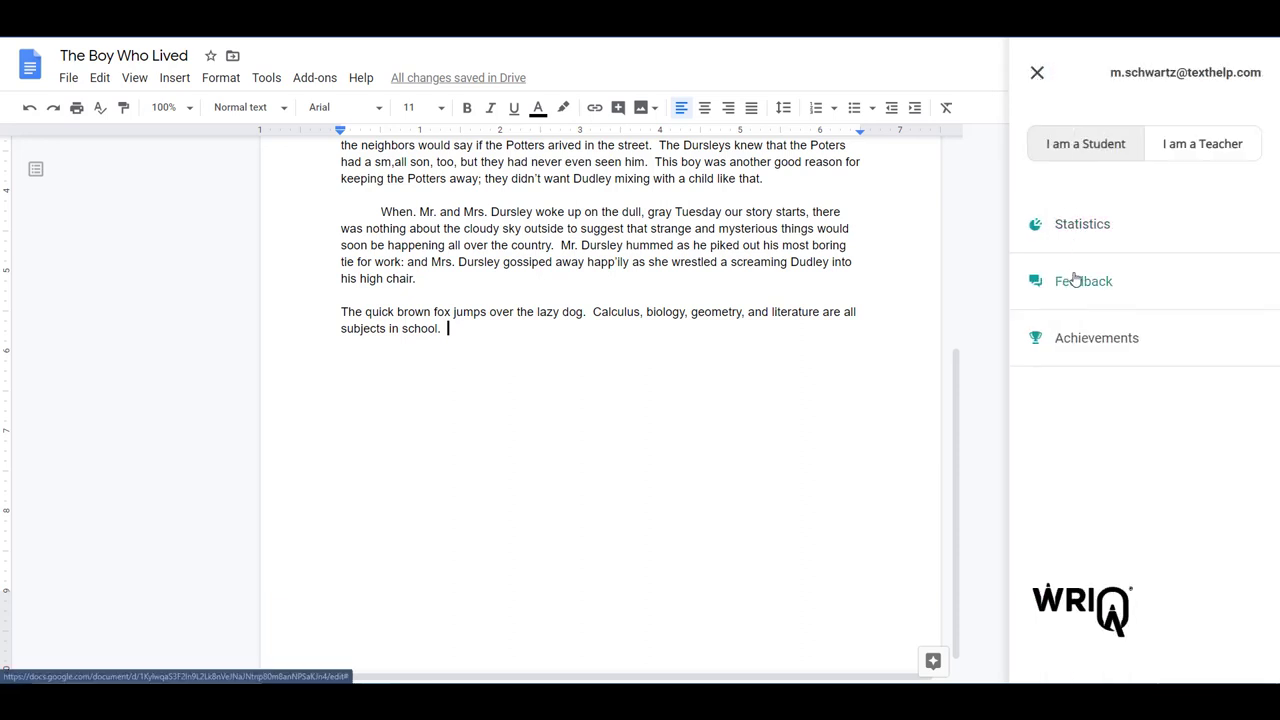
click(1075, 281)
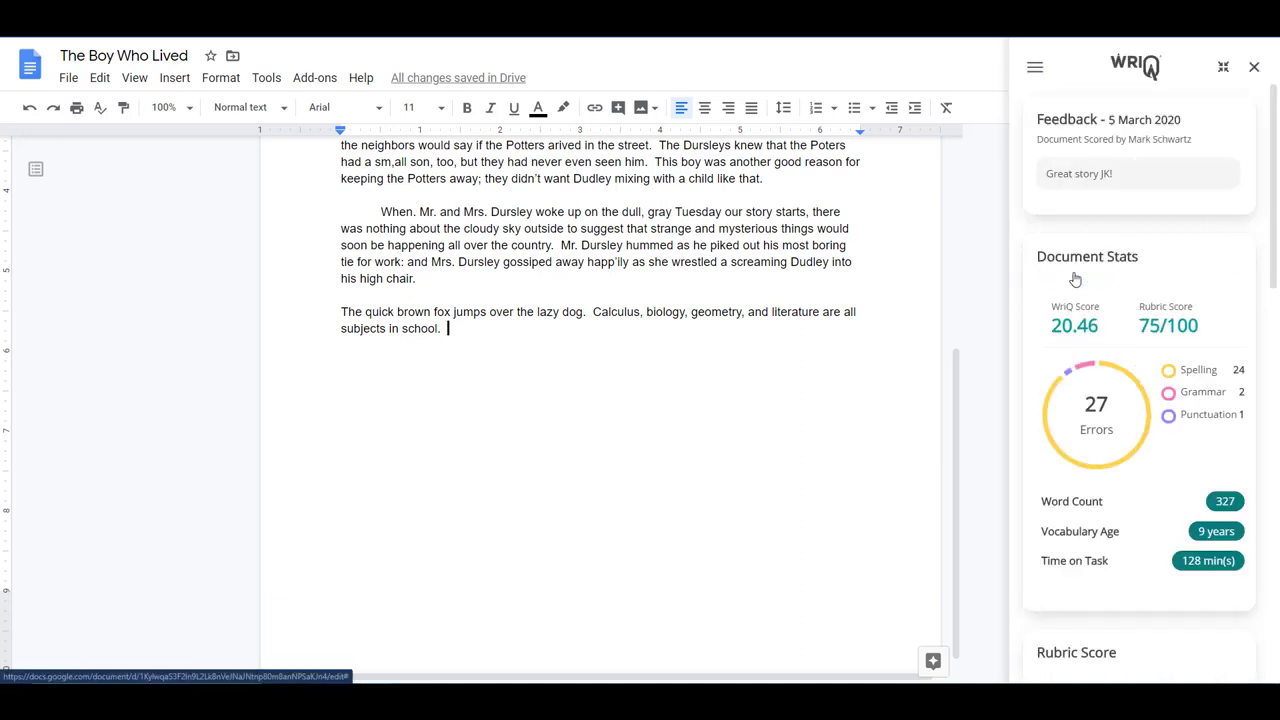